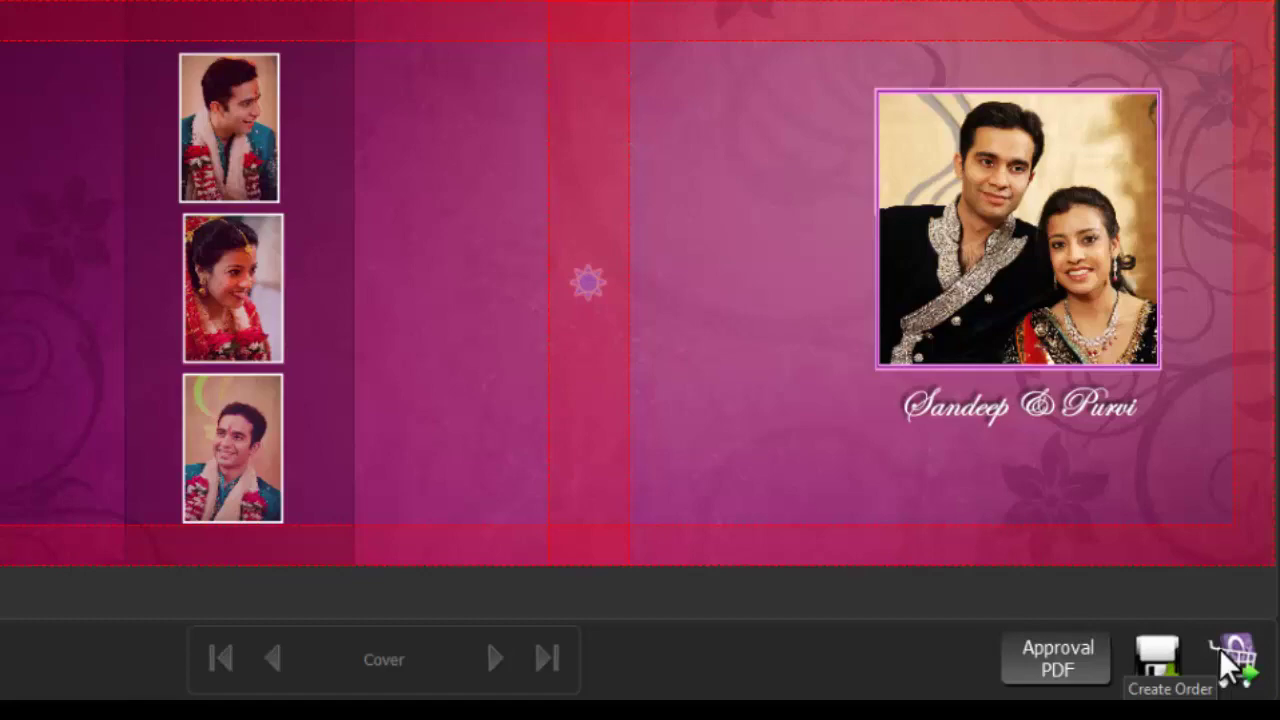
Start a new order for the album from the editor's Create Order cart icon.
click(1220, 650)
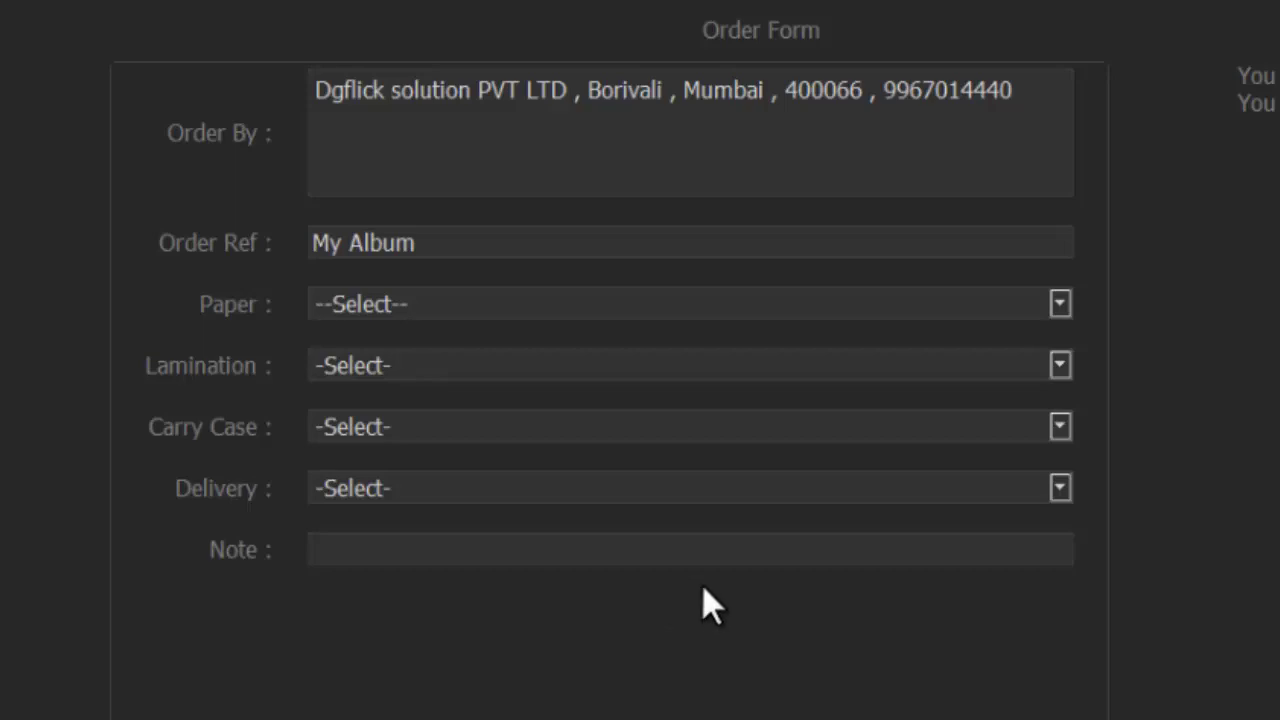
Replace the order reference 'My Album' with 'Wedding Album'.
click(927, 118)
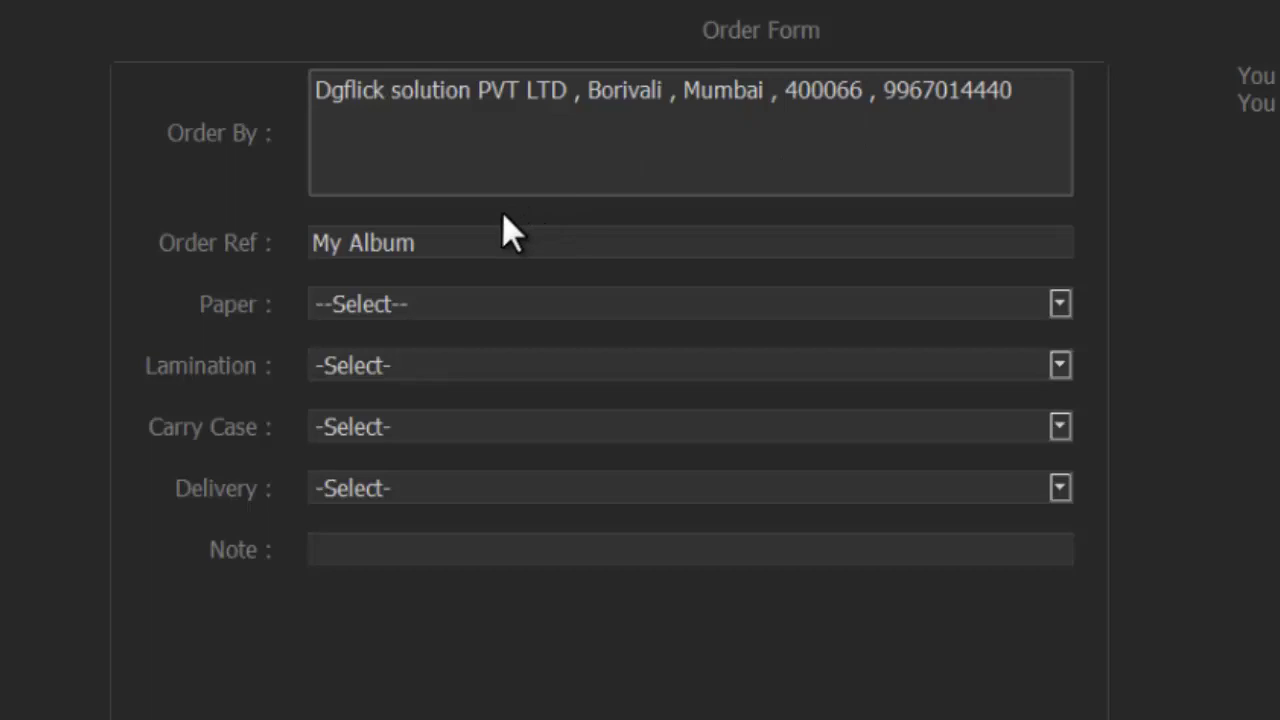
click(466, 240)
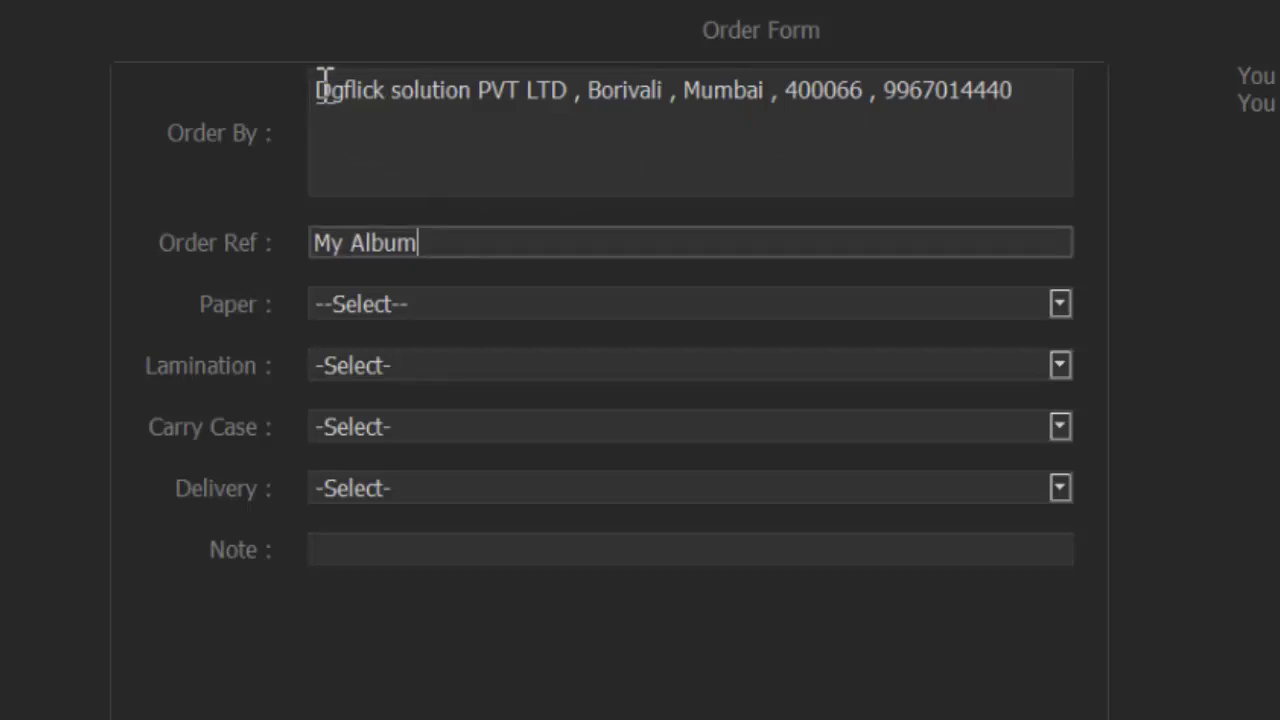
drag(322, 82, 557, 112)
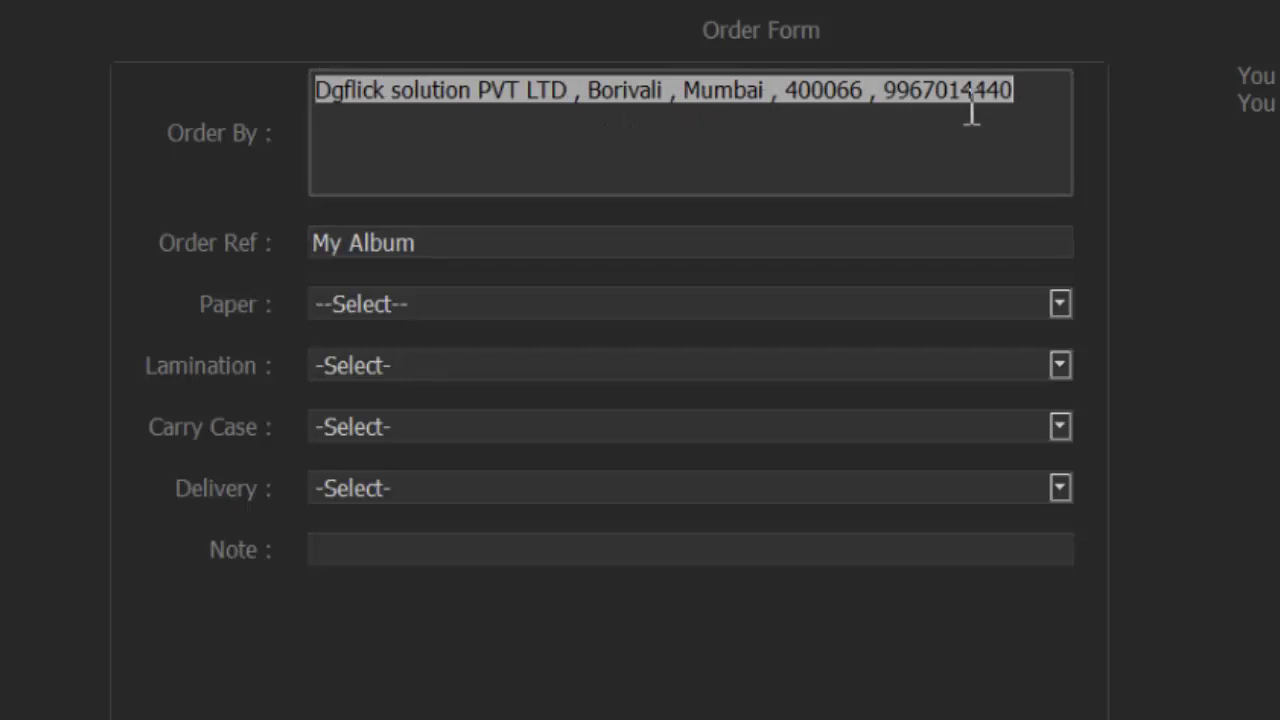
click(1025, 110)
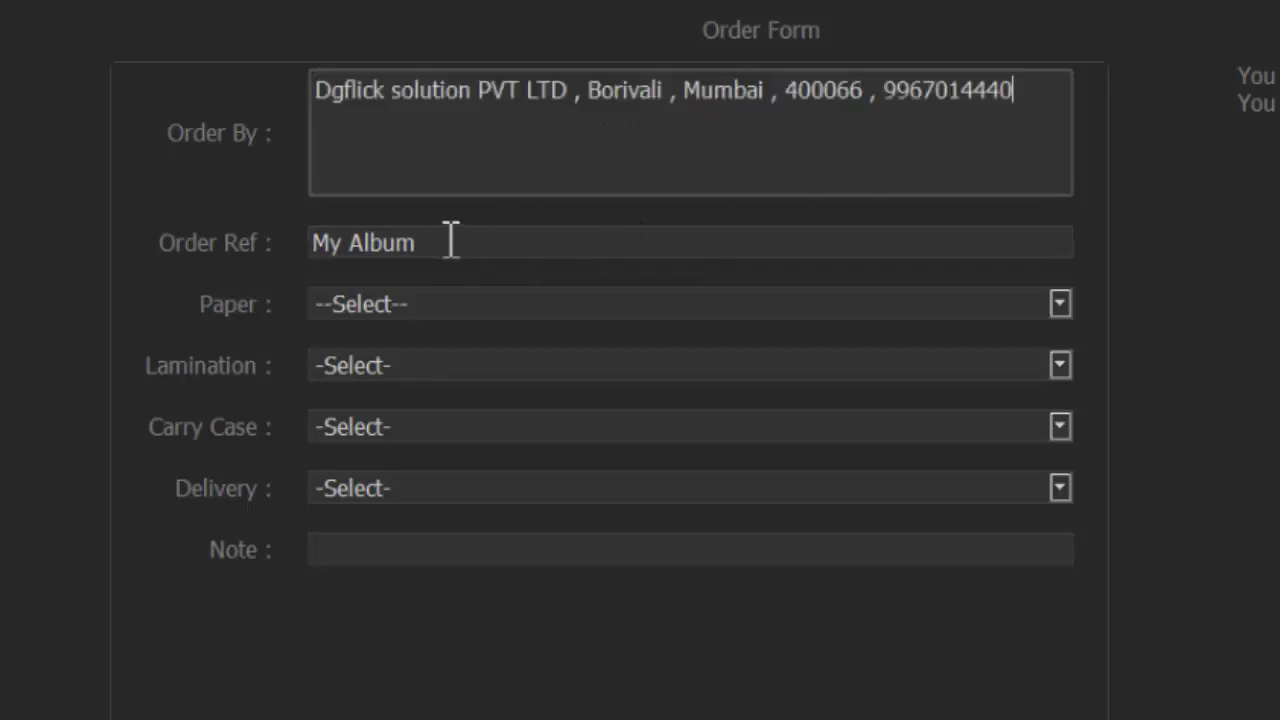
drag(449, 242, 317, 247)
text(Wedding Album)
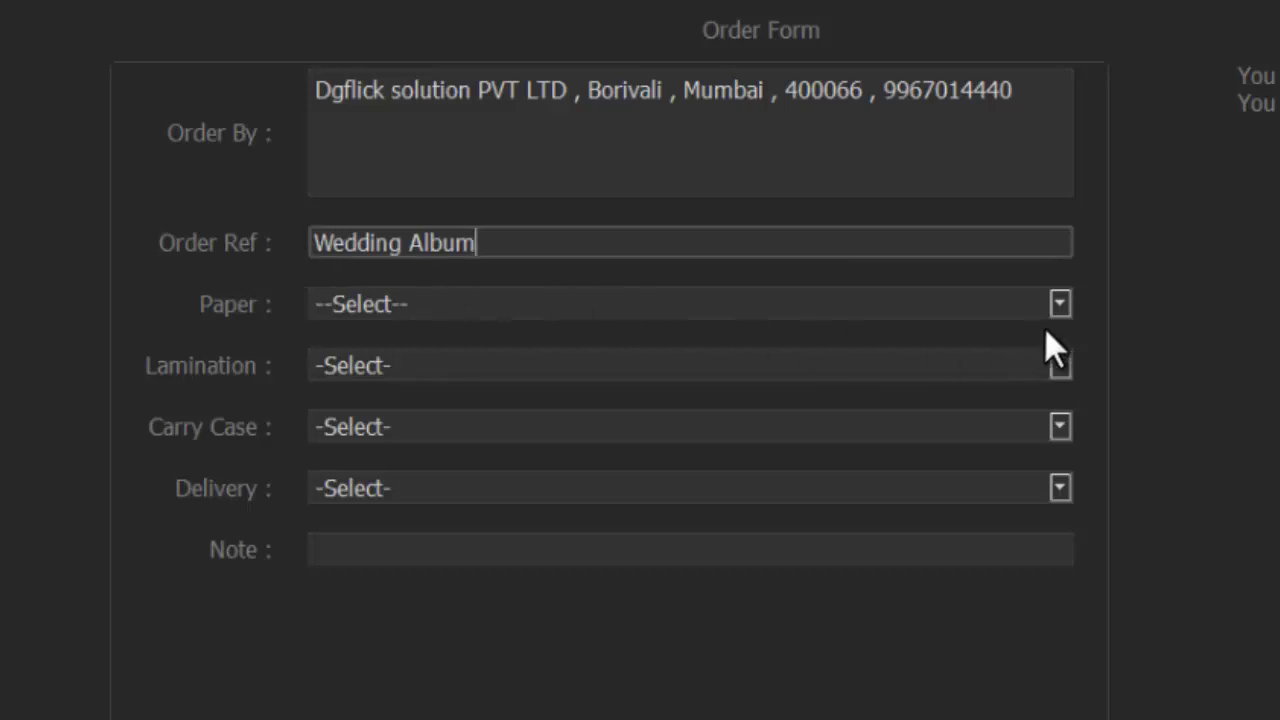
Choose Matt paper, Matt lamination and Attractive Bags as the carry case.
click(1060, 304)
click(348, 361)
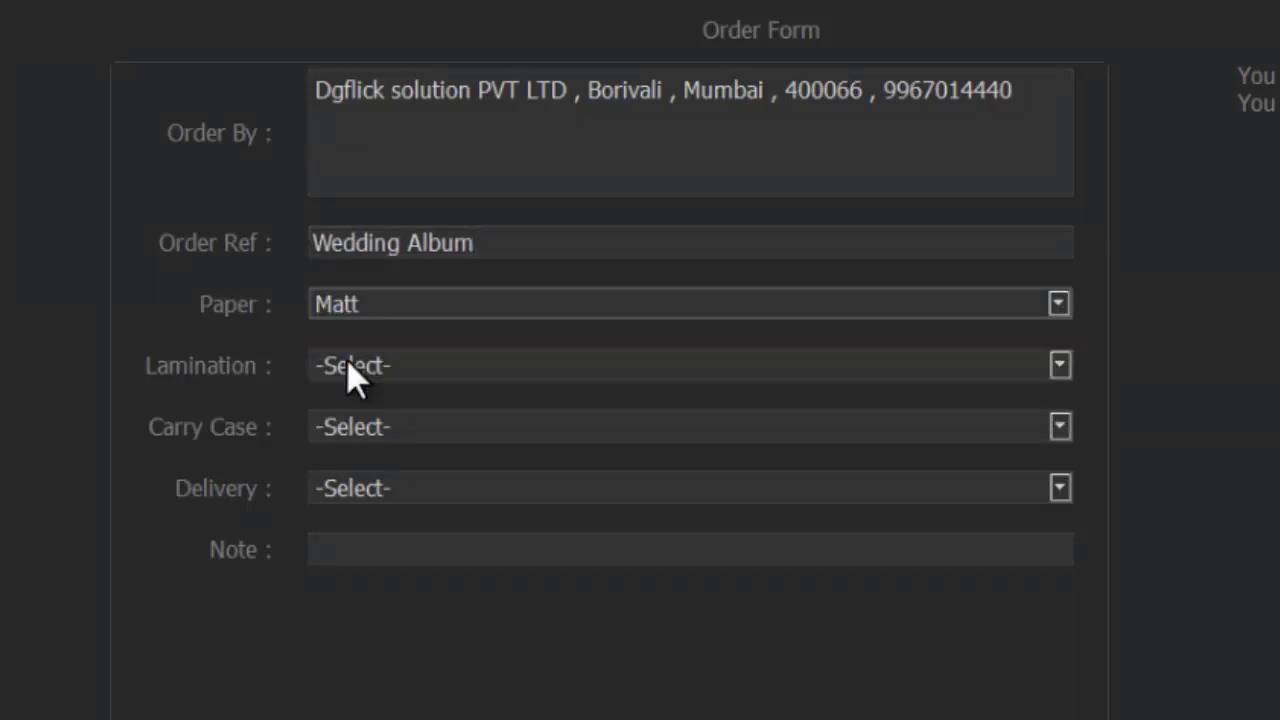
click(1060, 366)
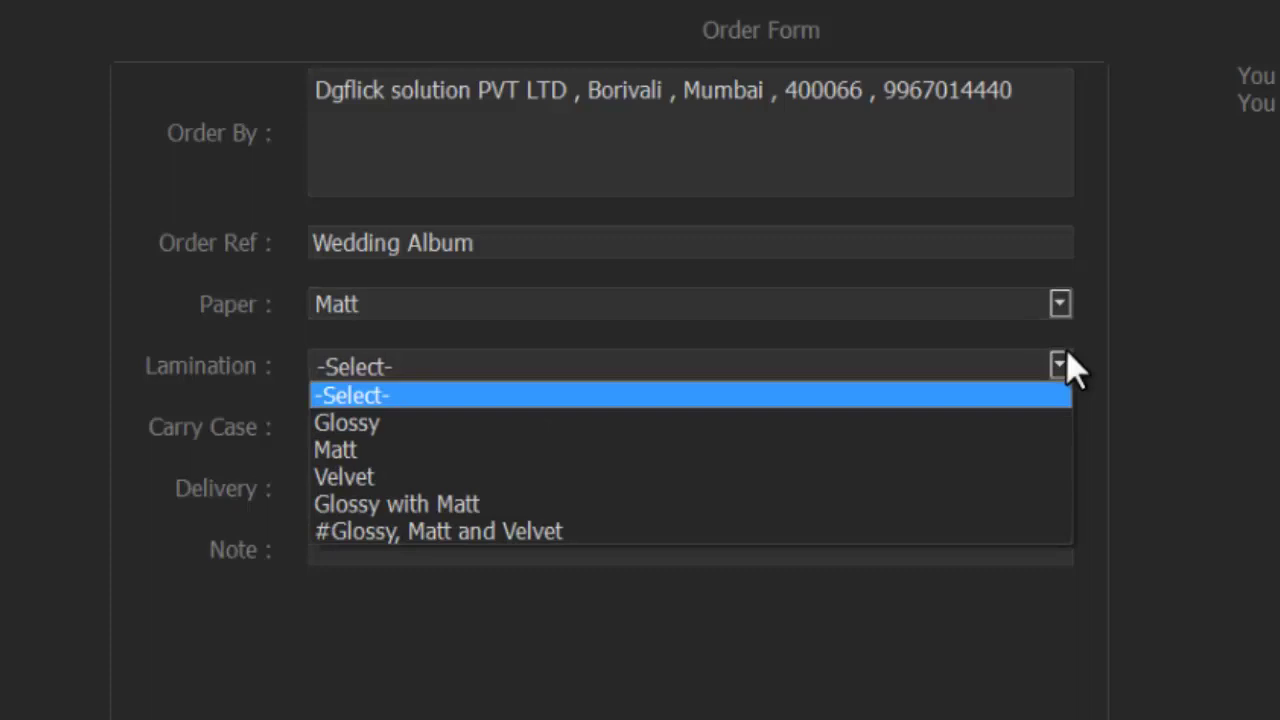
click(916, 450)
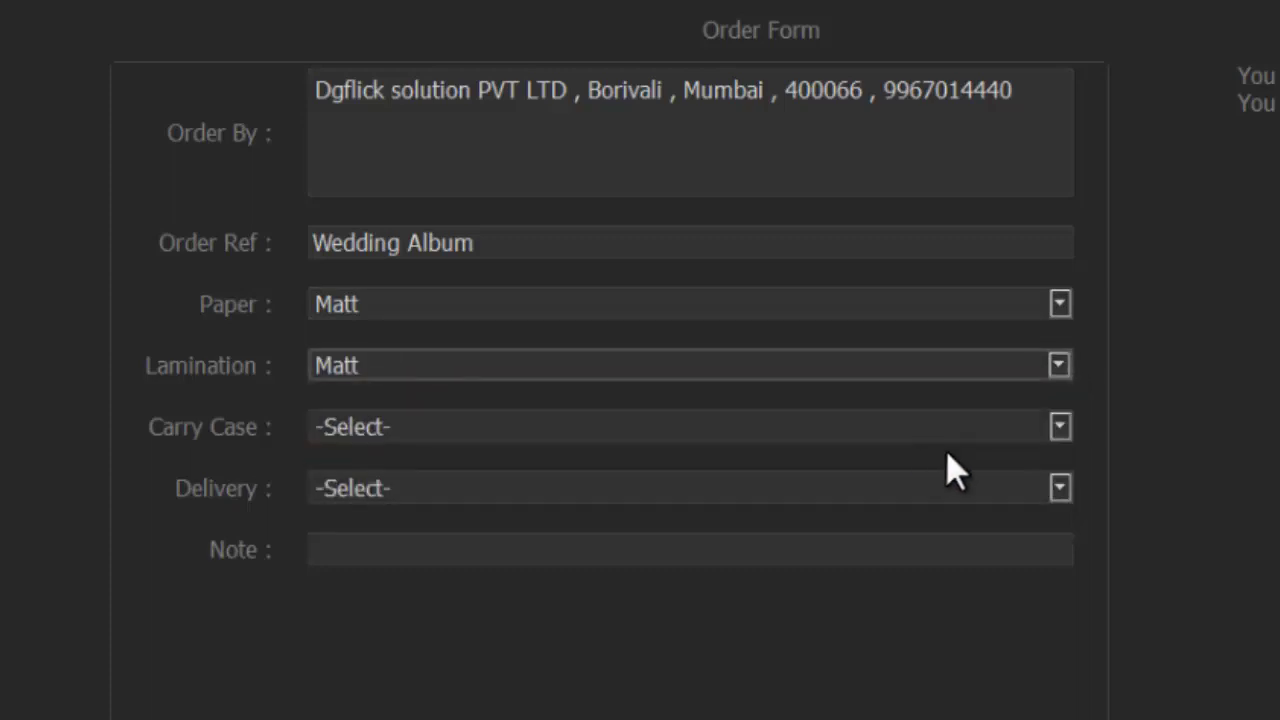
click(1062, 427)
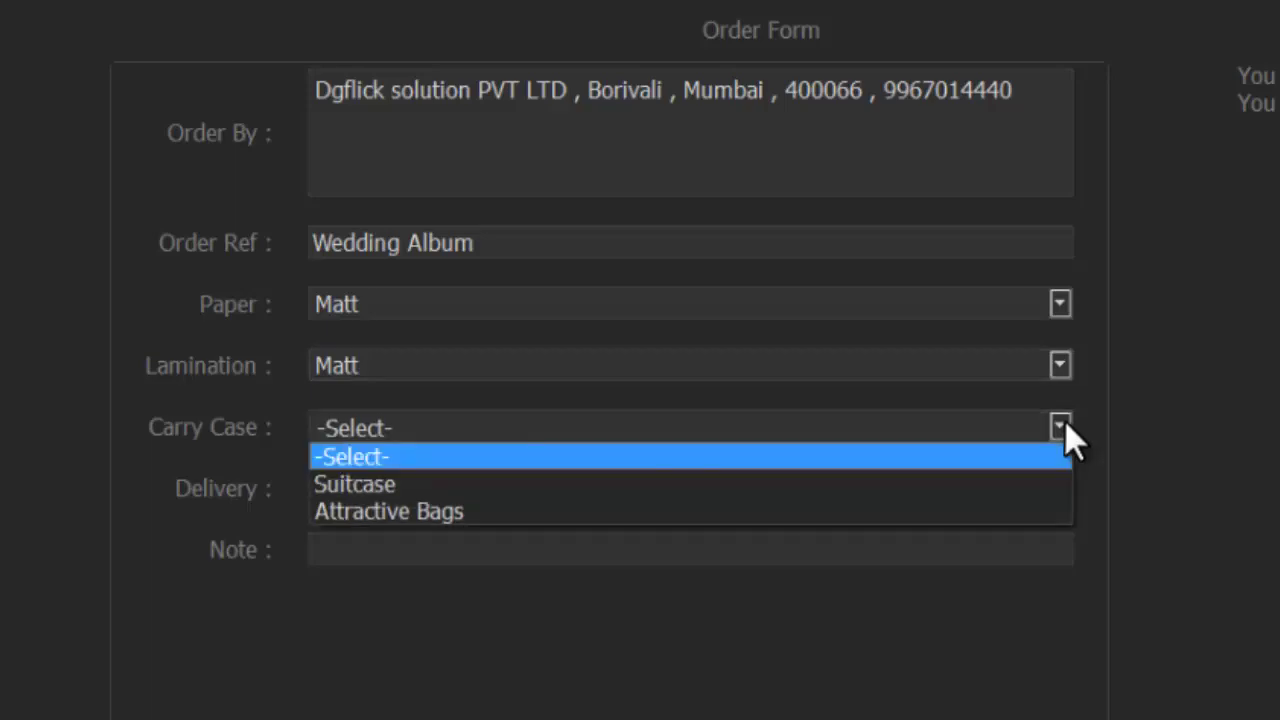
click(408, 518)
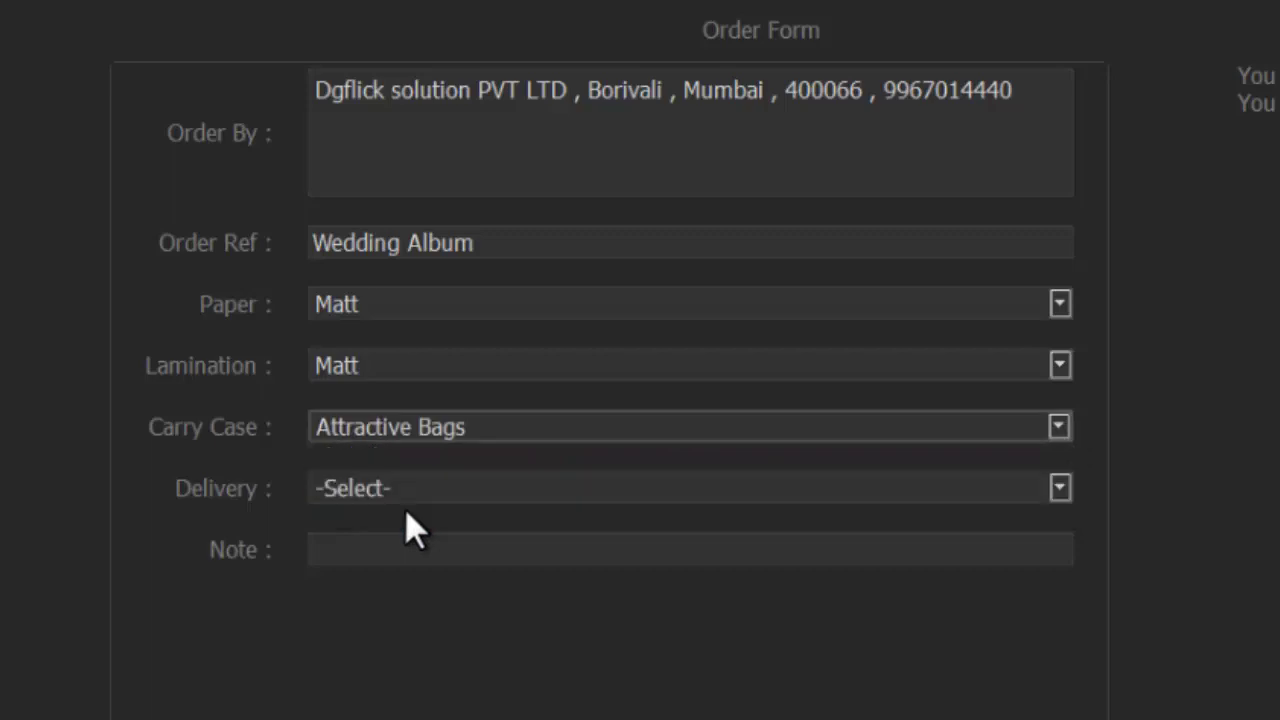
Set delivery to #Courier, specified as 'Courier By Bus'.
click(1066, 492)
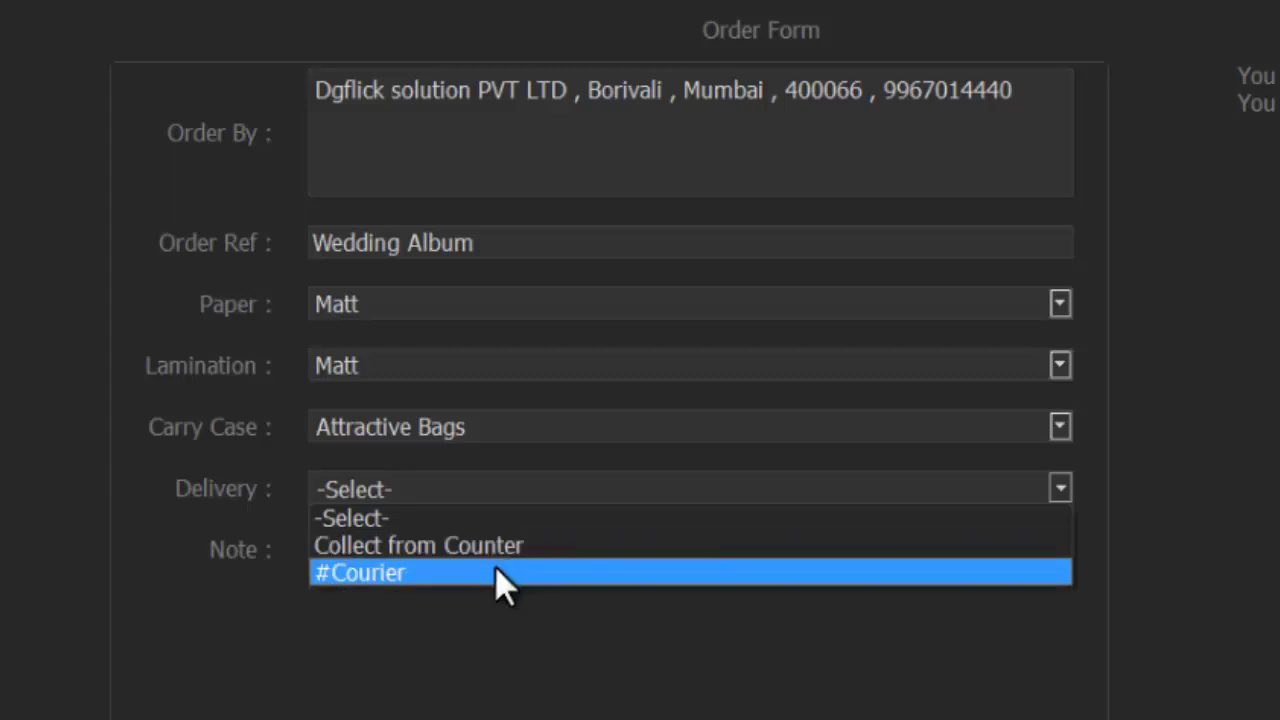
click(496, 572)
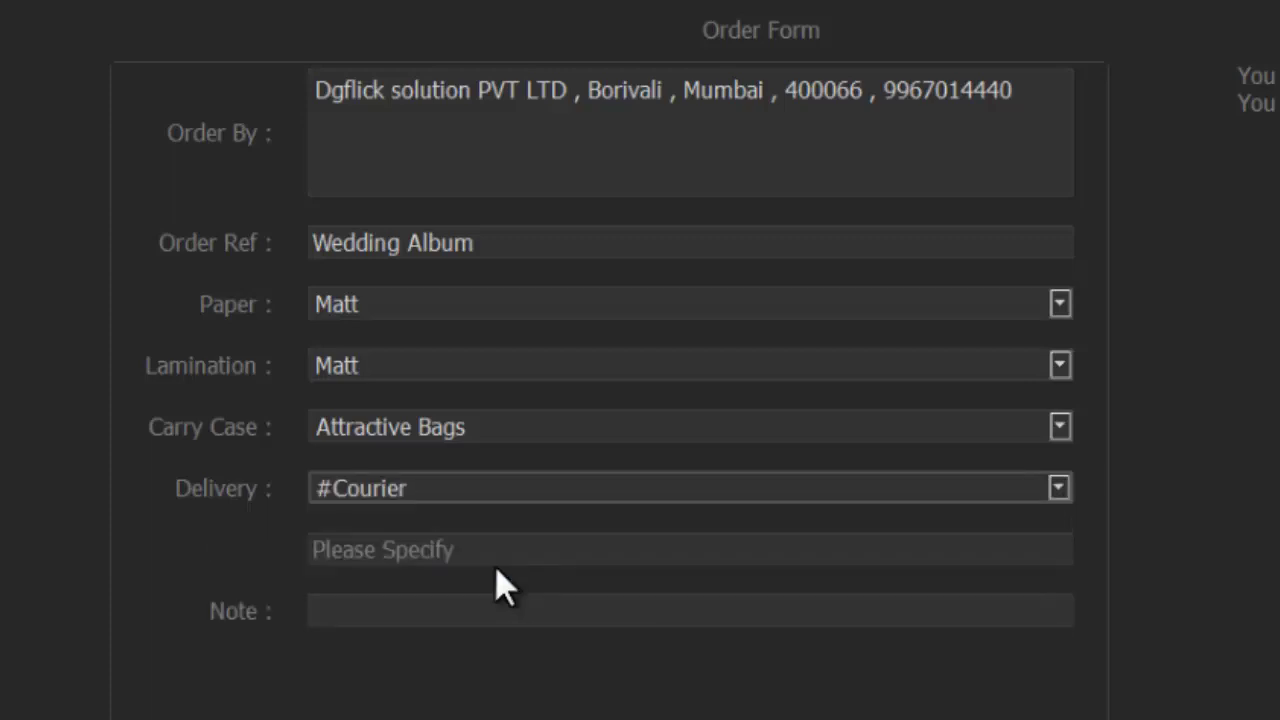
click(483, 551)
text(C)
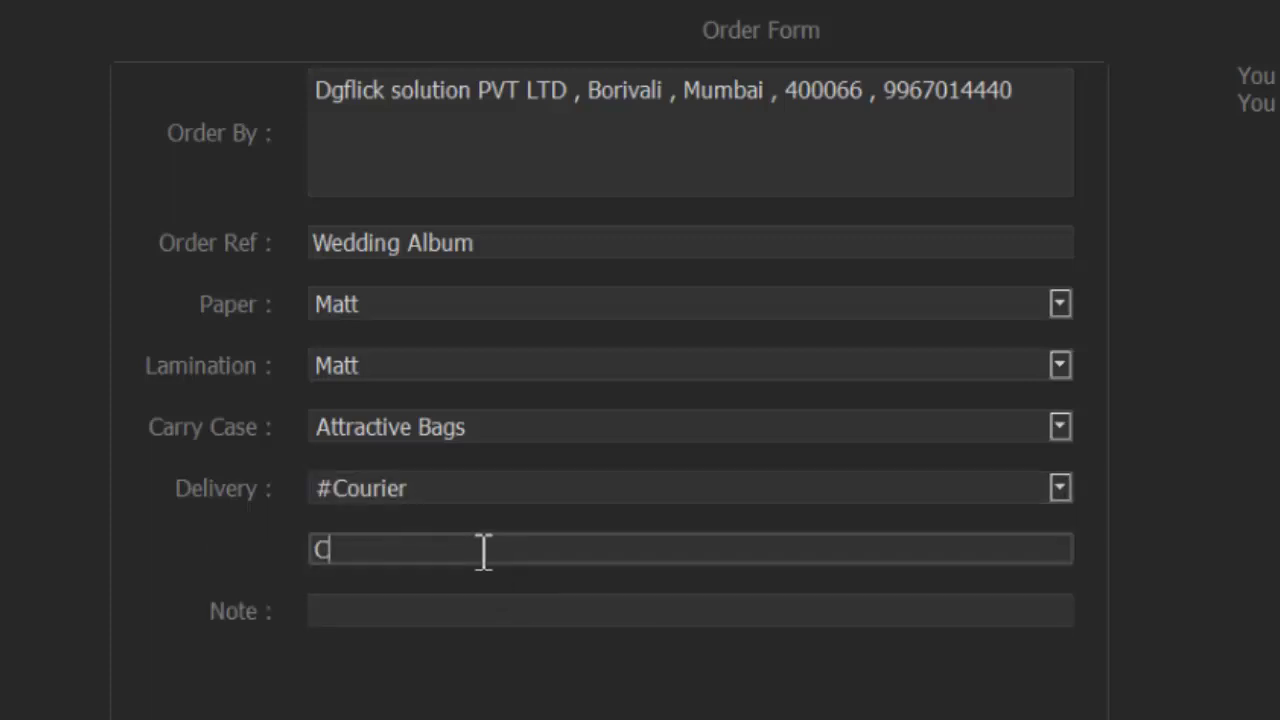
text(ourier By Bus)
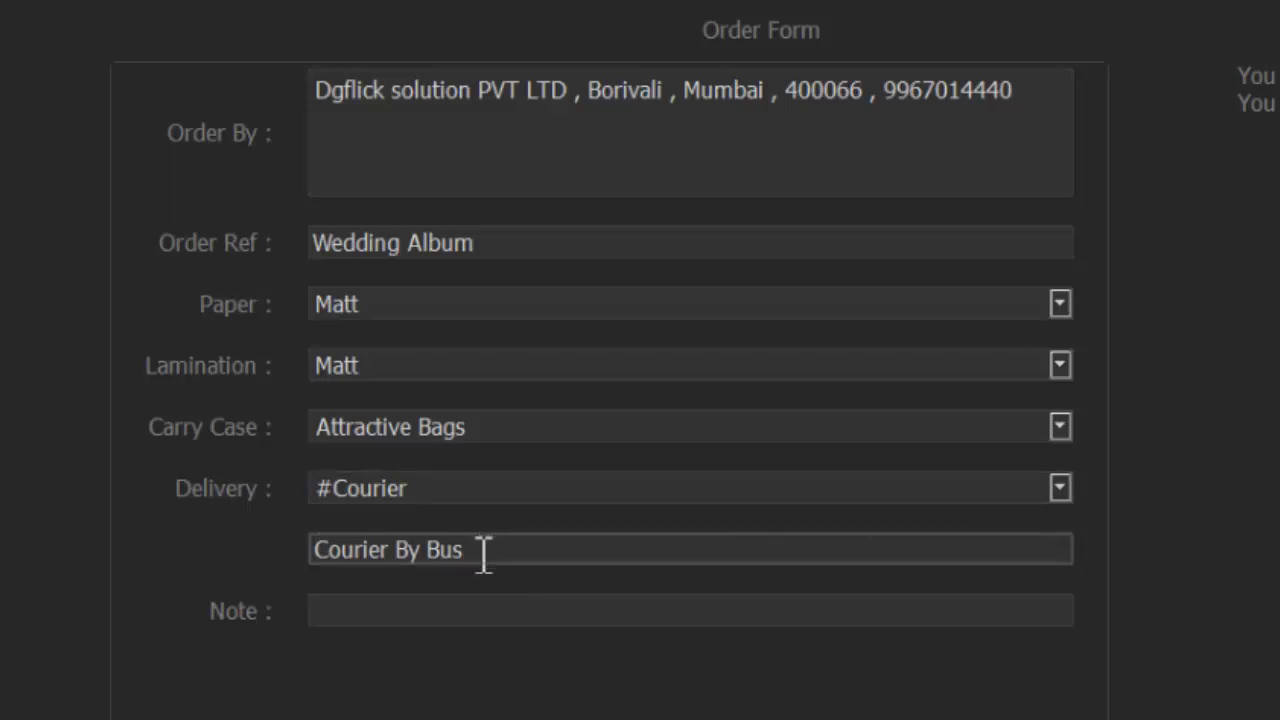
click(408, 621)
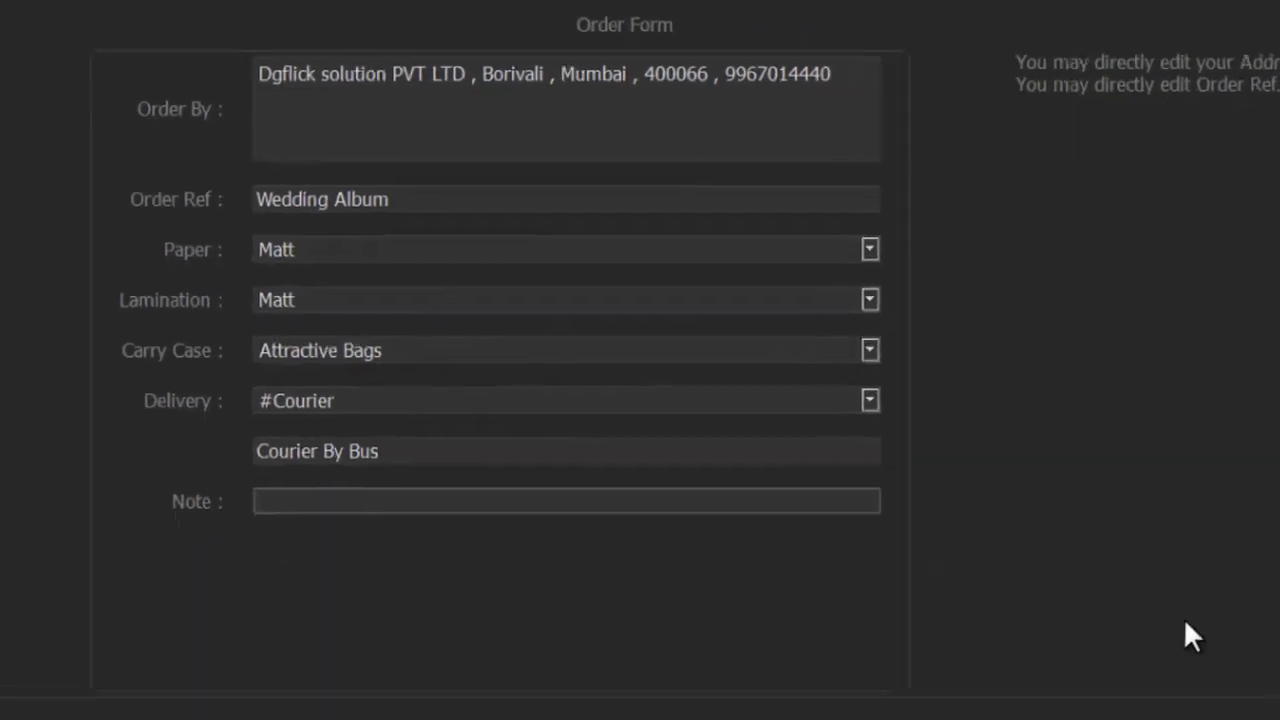
Confirm the order form and review the order's PDF preview.
click(1222, 662)
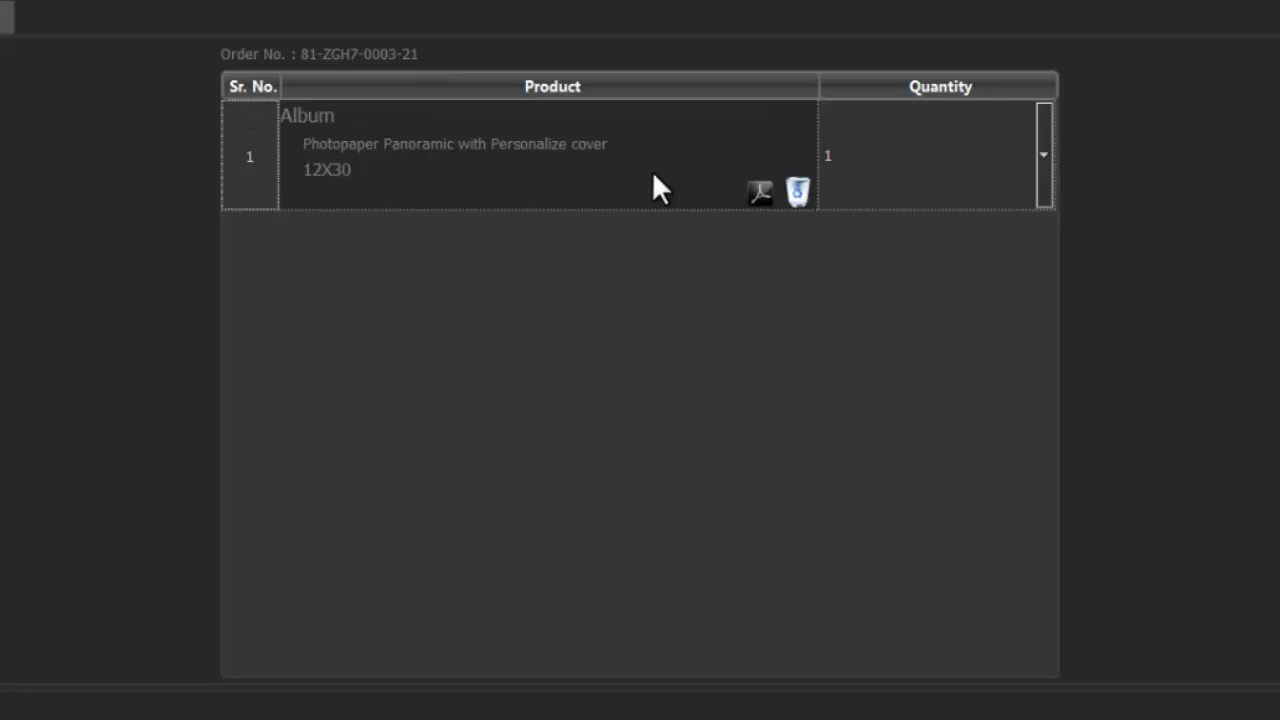
click(759, 191)
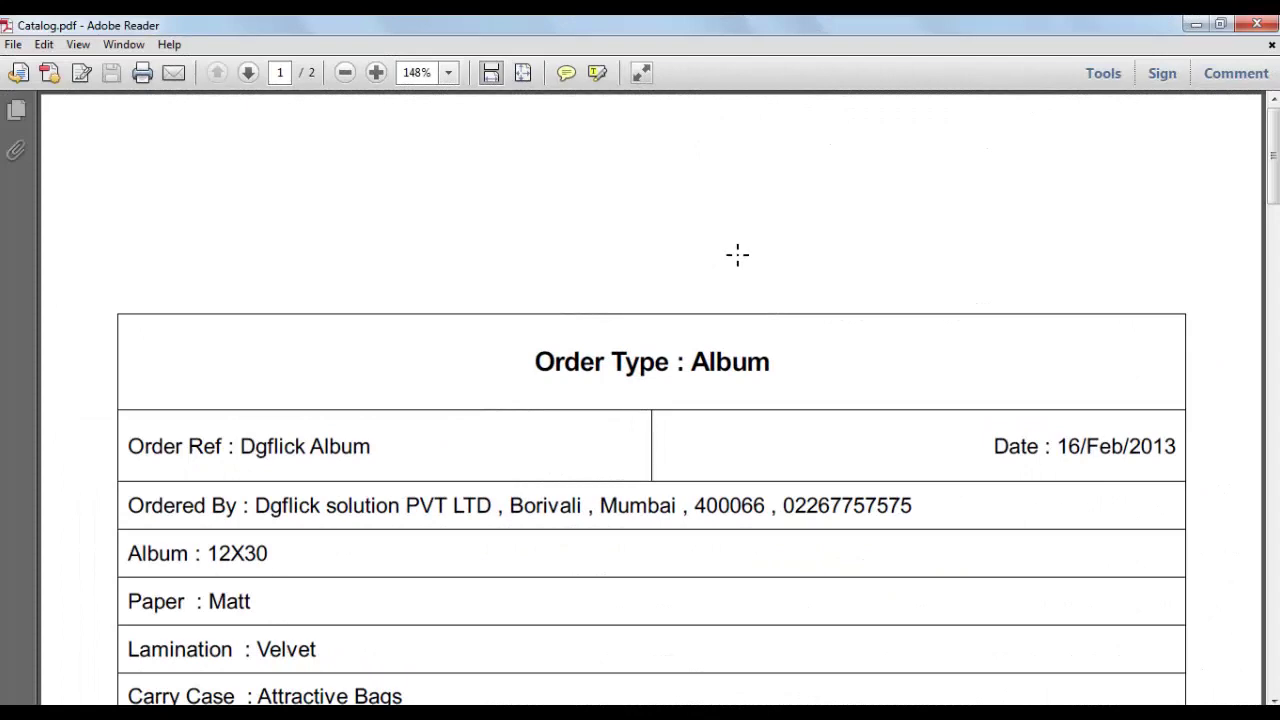
drag(1271, 160, 1269, 491)
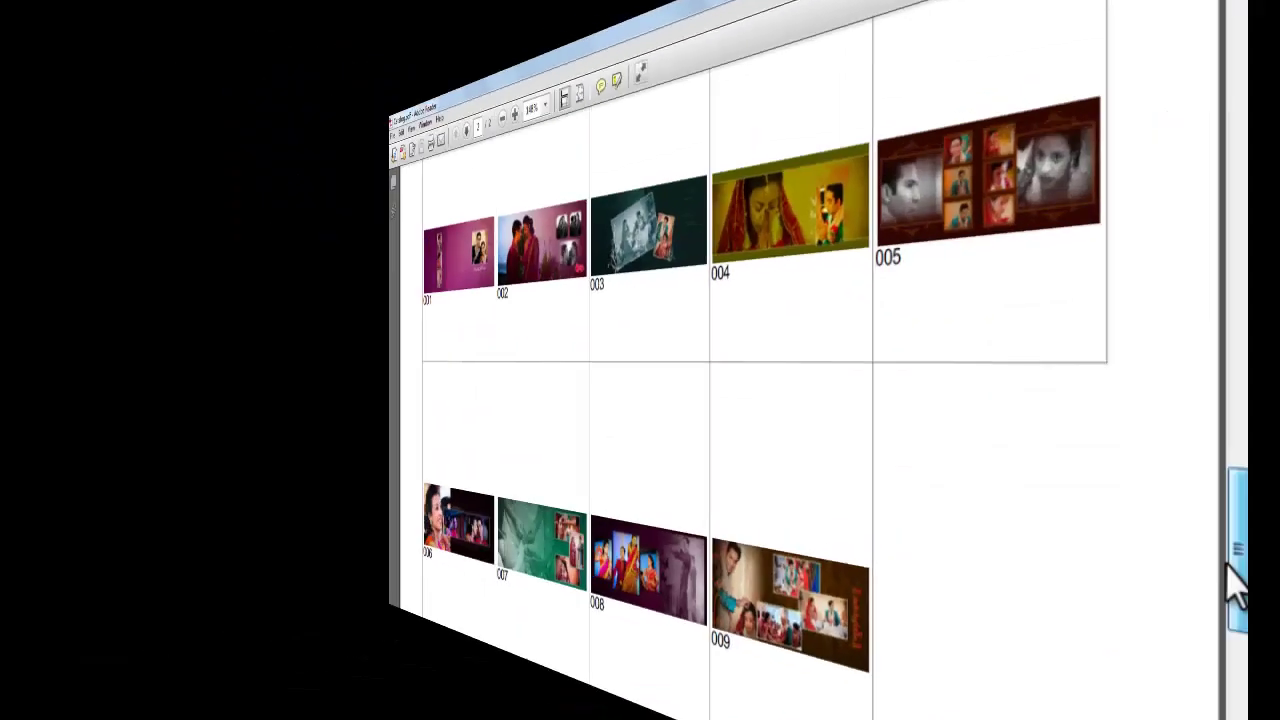
click(1266, 28)
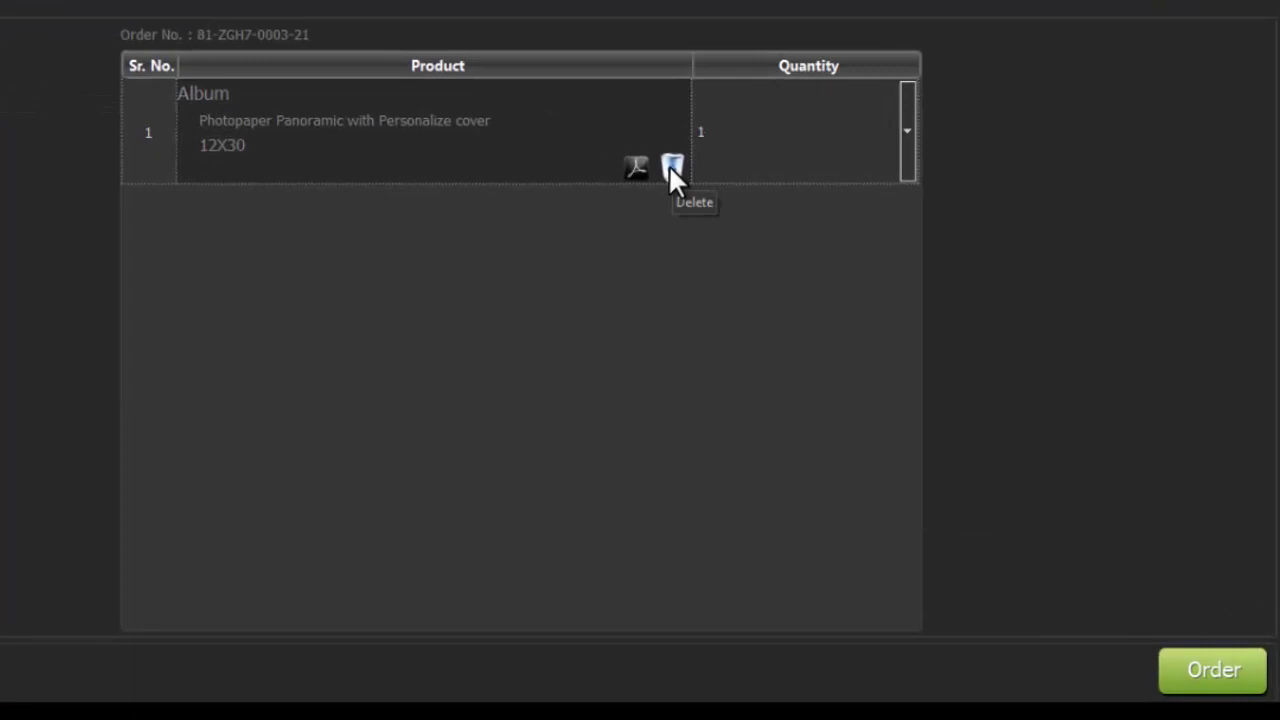
Keep the album in the cart at quantity 1 and place the order.
click(669, 167)
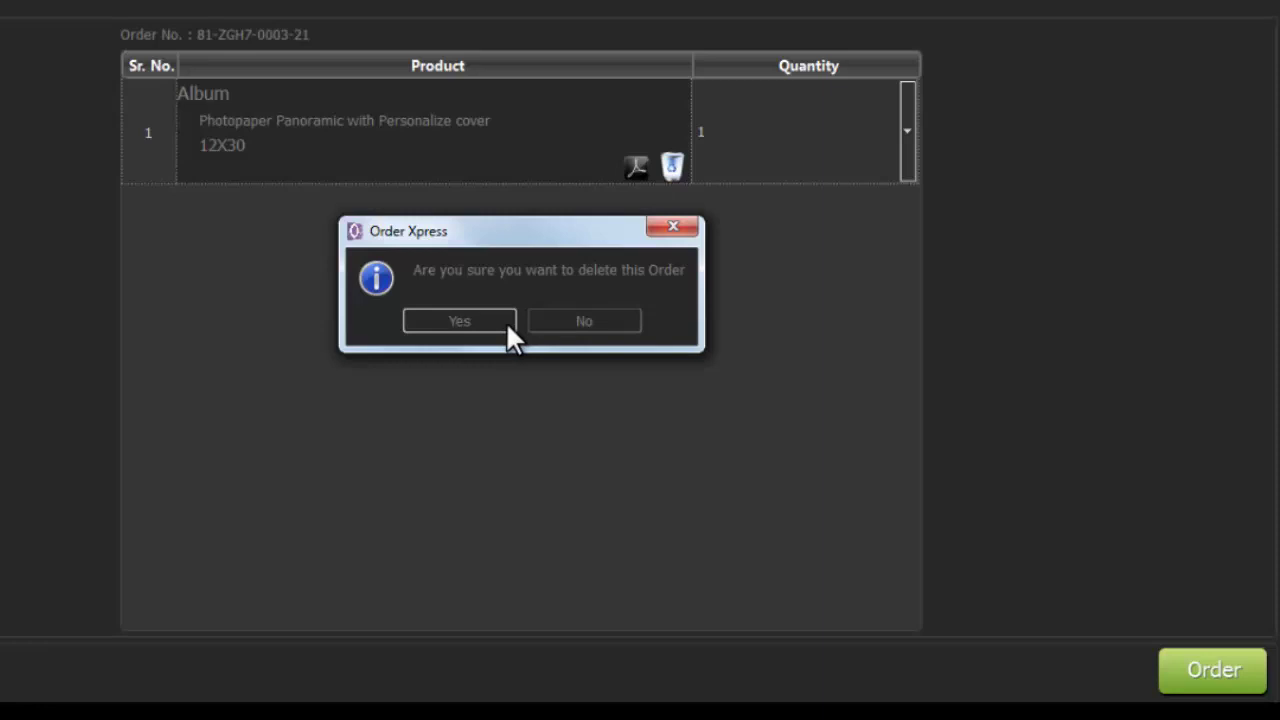
click(541, 322)
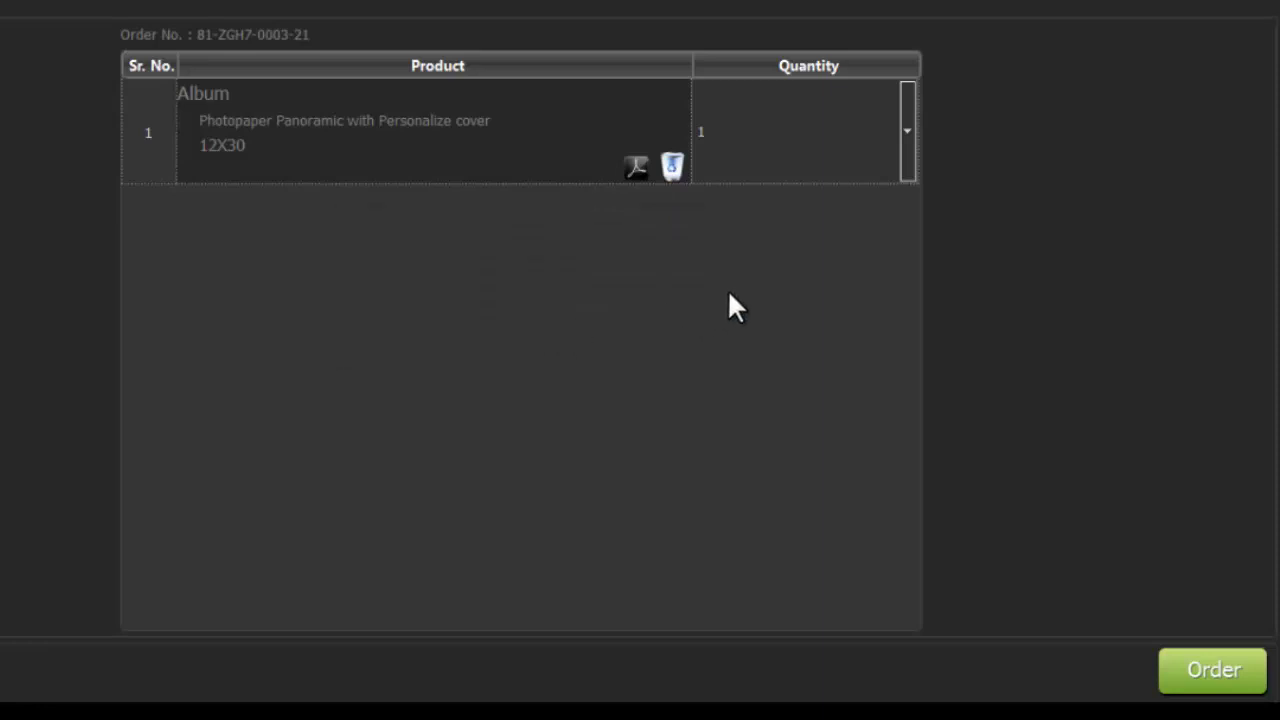
click(905, 128)
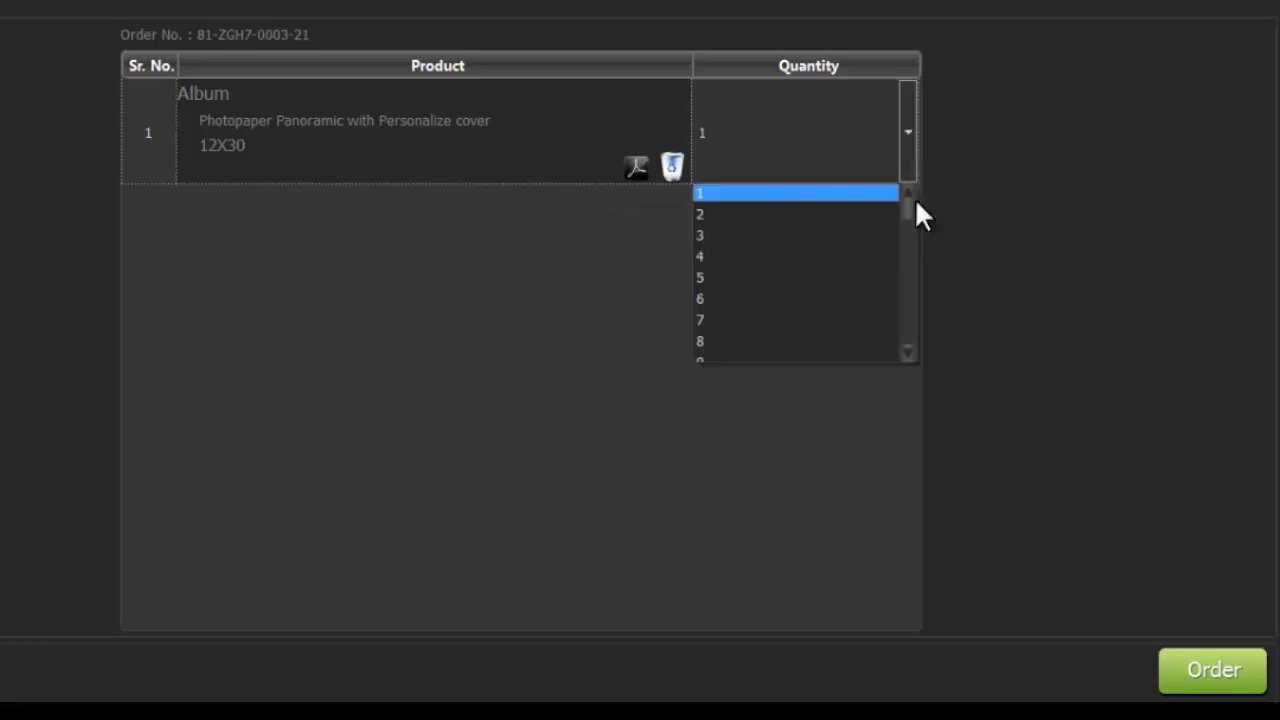
mouse_move(910, 200)
mouse_down()
mouse_move(900, 334)
mouse_move(908, 209)
mouse_up()
click(978, 207)
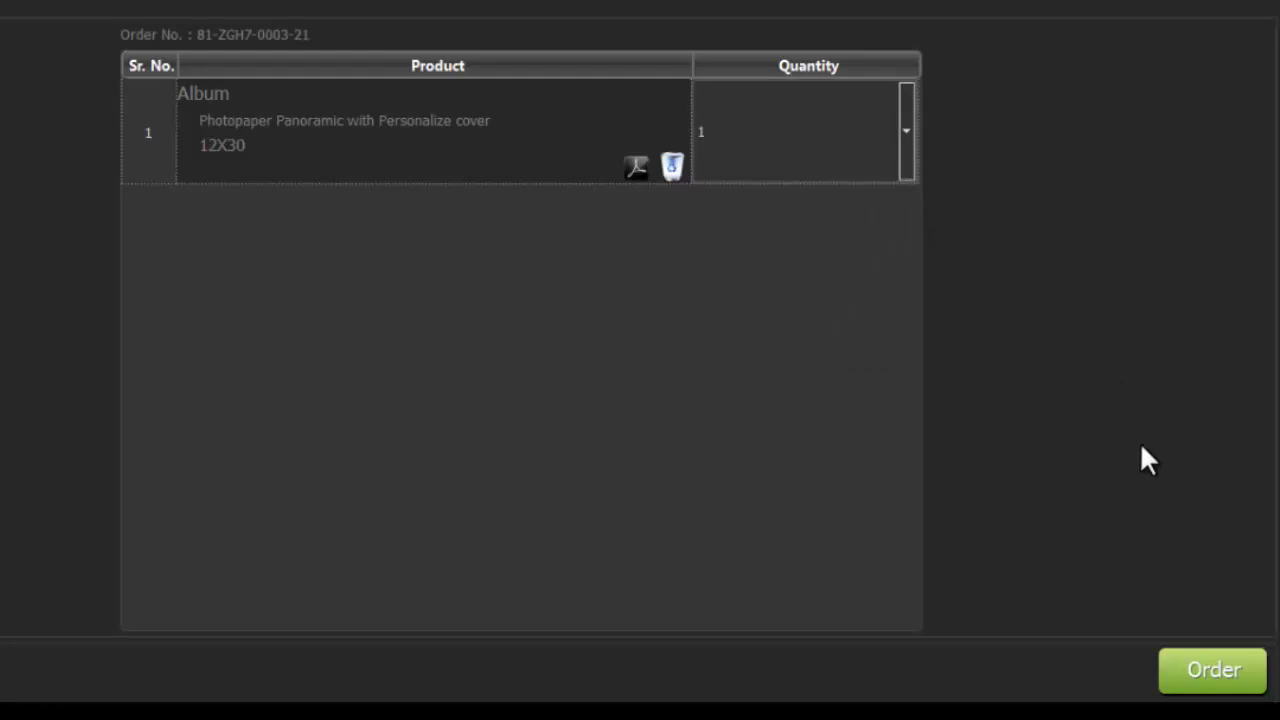
click(1206, 667)
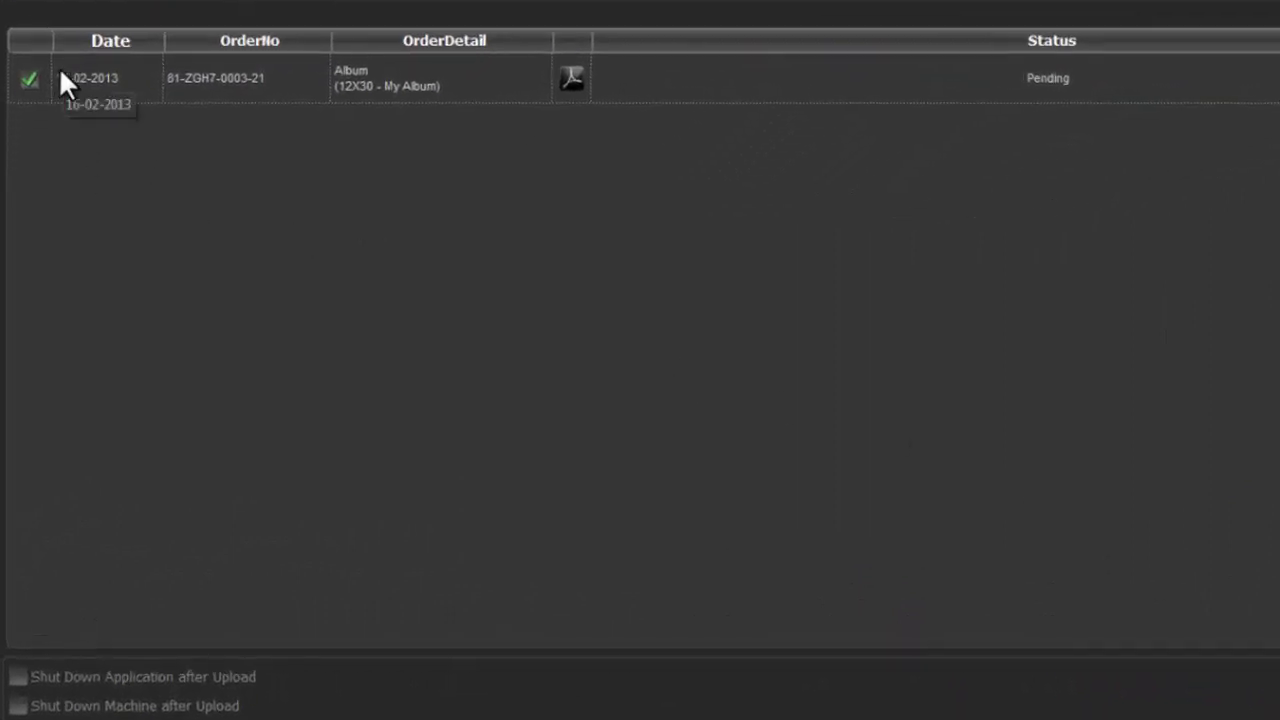
Check the new order row's date, order number, details and Pending status.
click(123, 68)
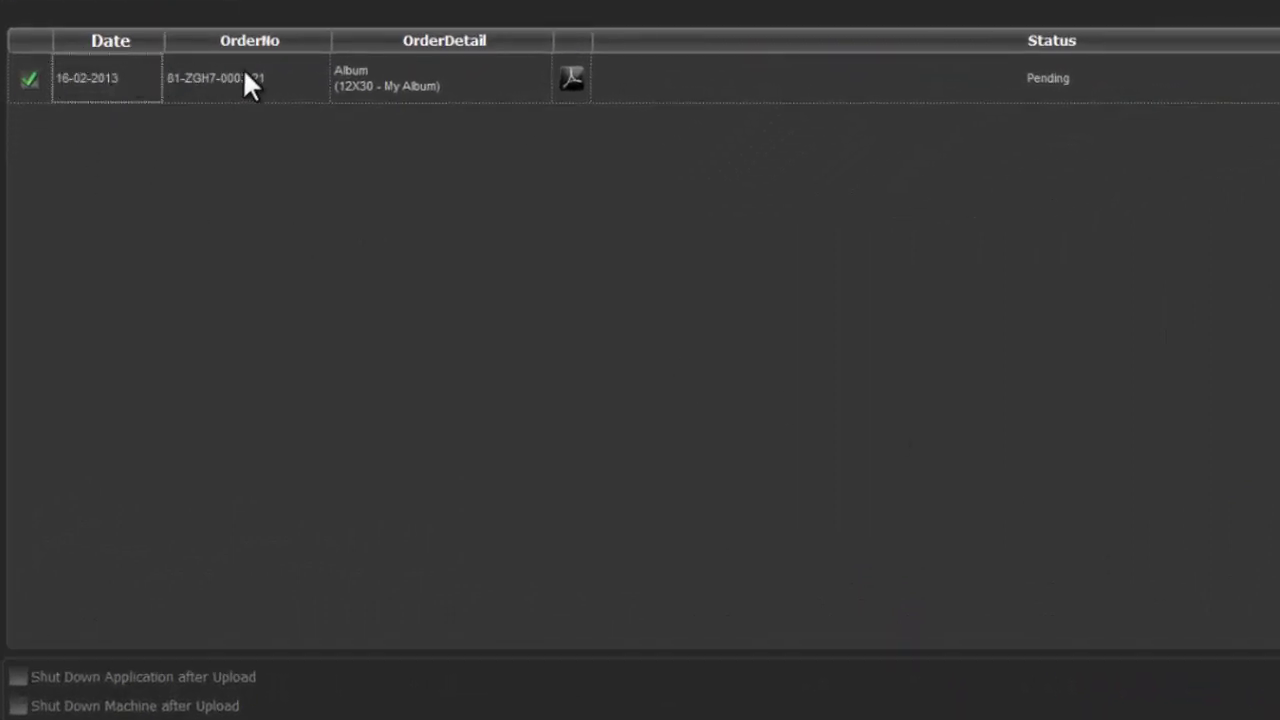
click(272, 79)
click(481, 78)
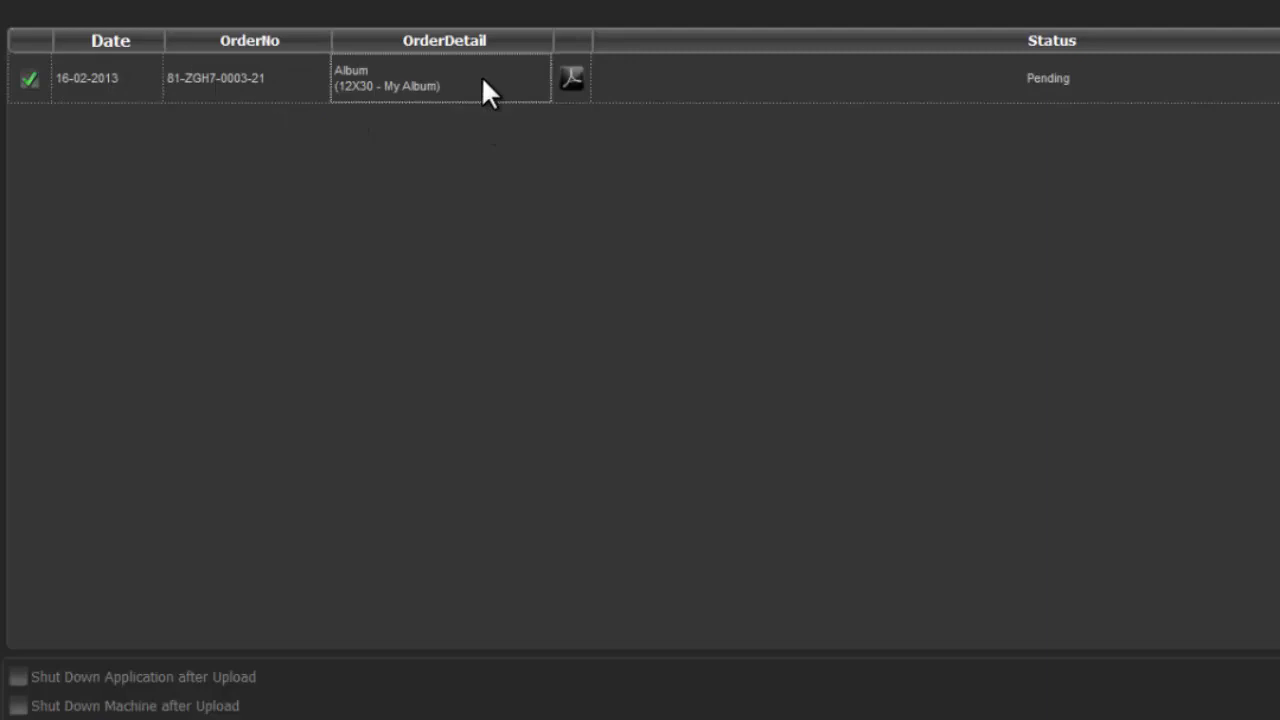
click(646, 88)
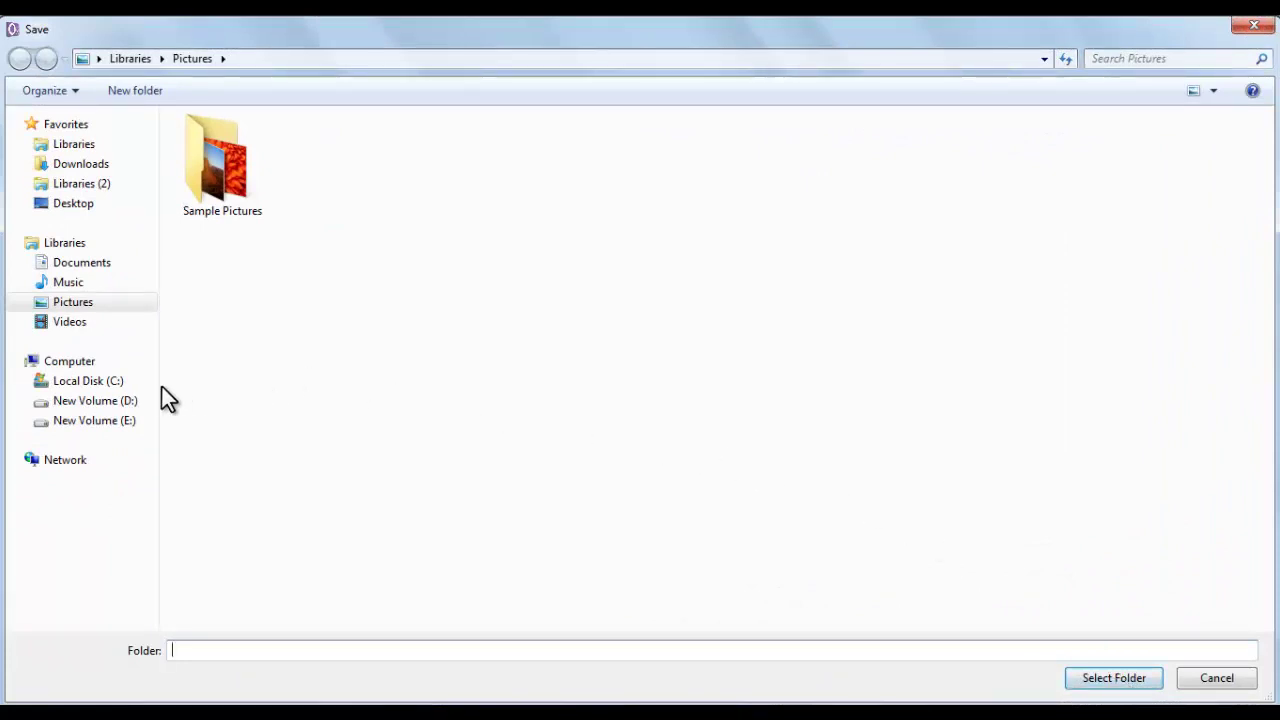
Save the order to the New Volume (D:) drive.
click(129, 403)
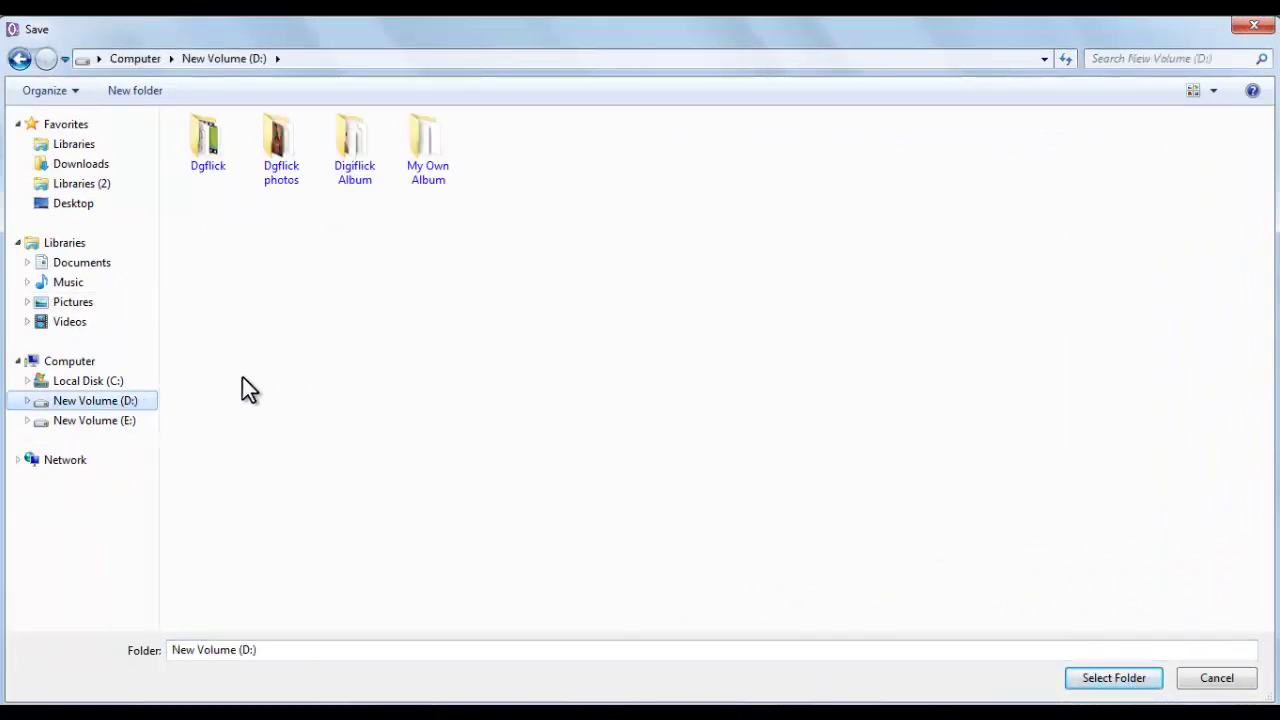
click(1114, 688)
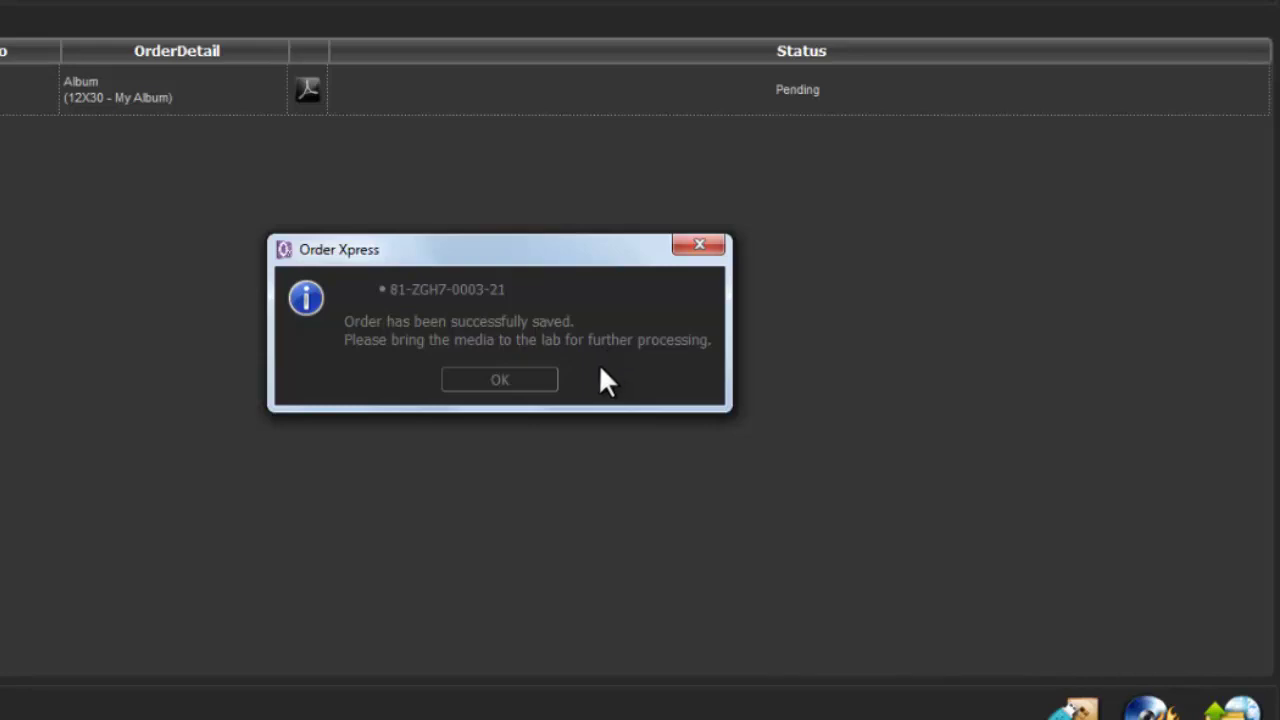
Dismiss the save confirmation and select the album order, now Written to Disk.
click(527, 390)
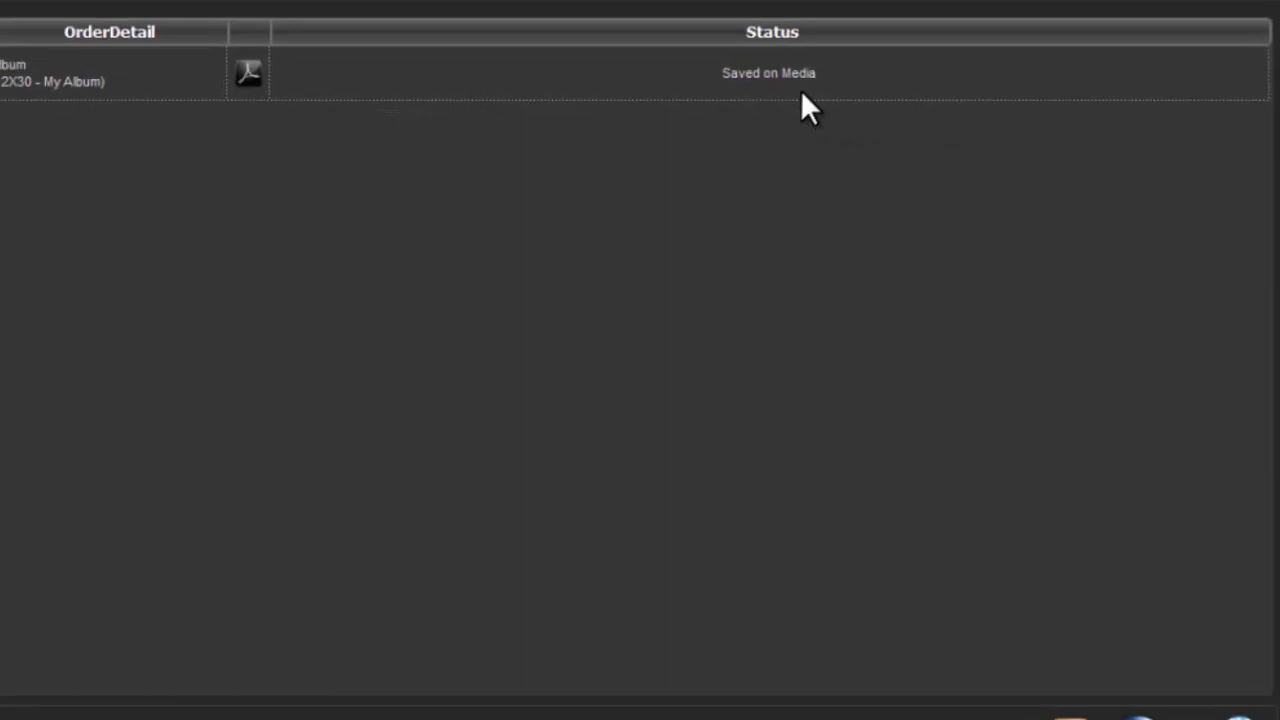
click(774, 78)
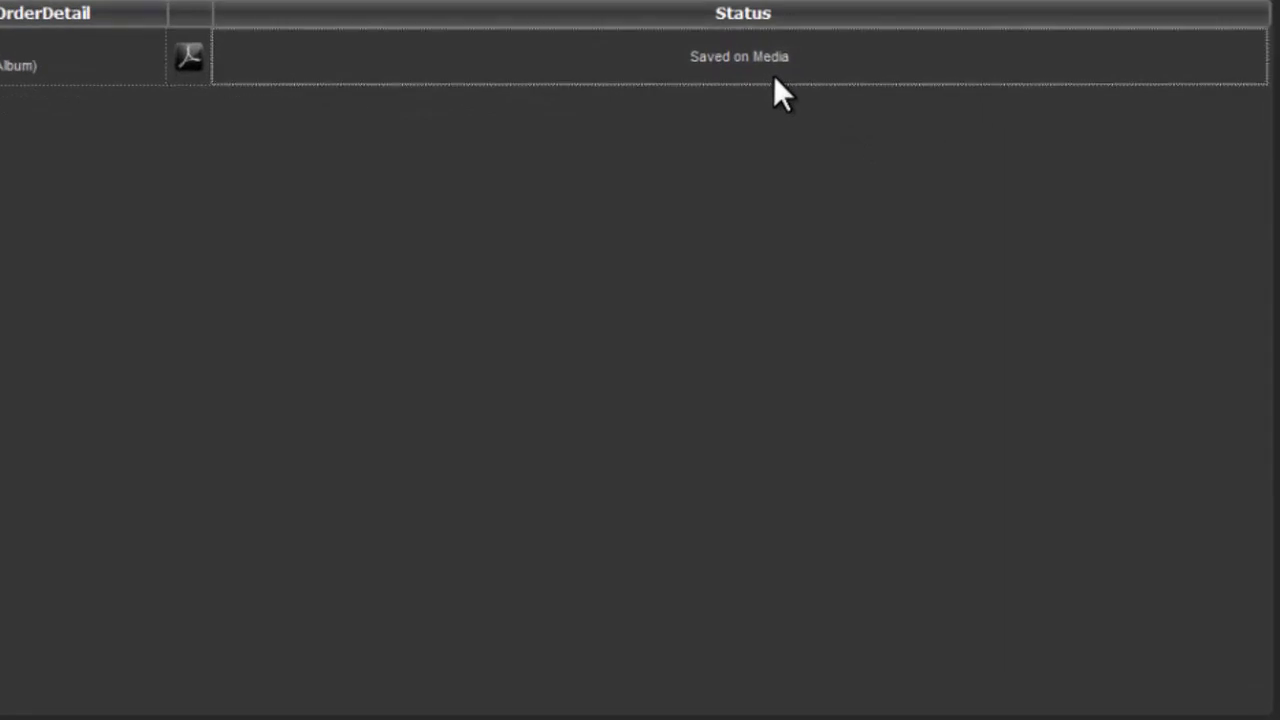
click(1175, 680)
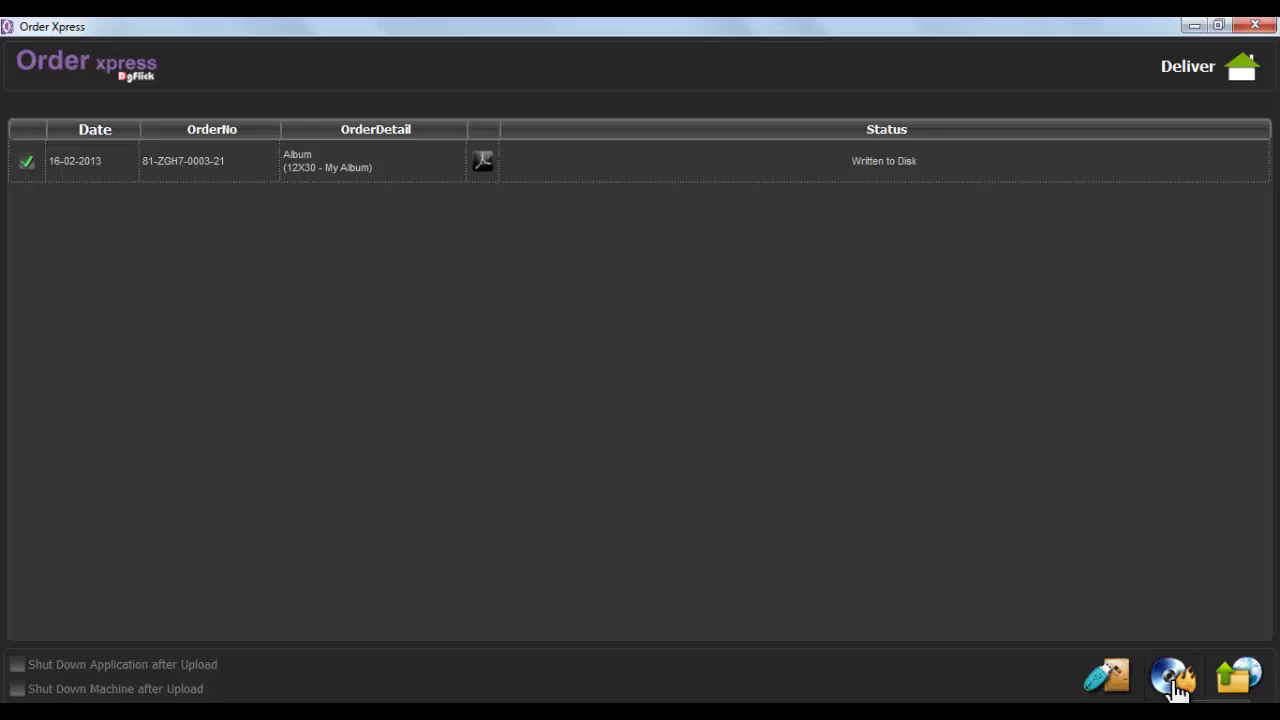
Burn the album order to 700MB CD Media on the F:\ Transcend drive.
click(1178, 683)
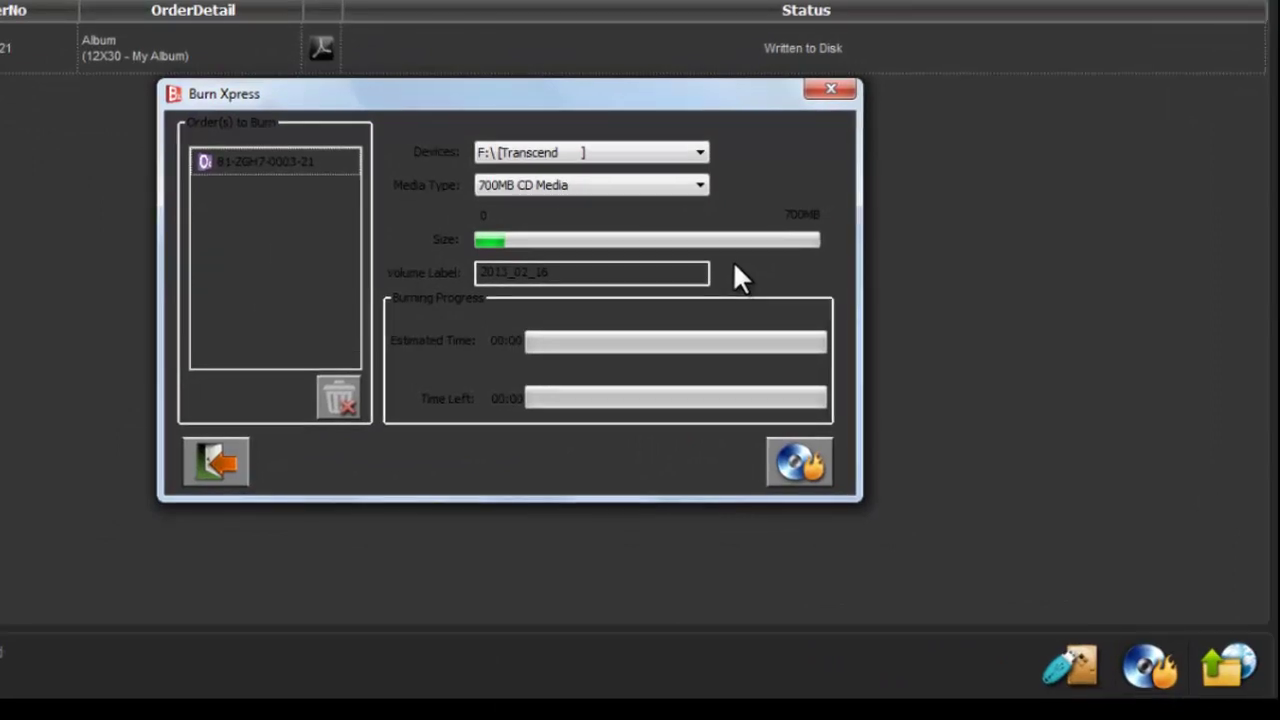
click(308, 168)
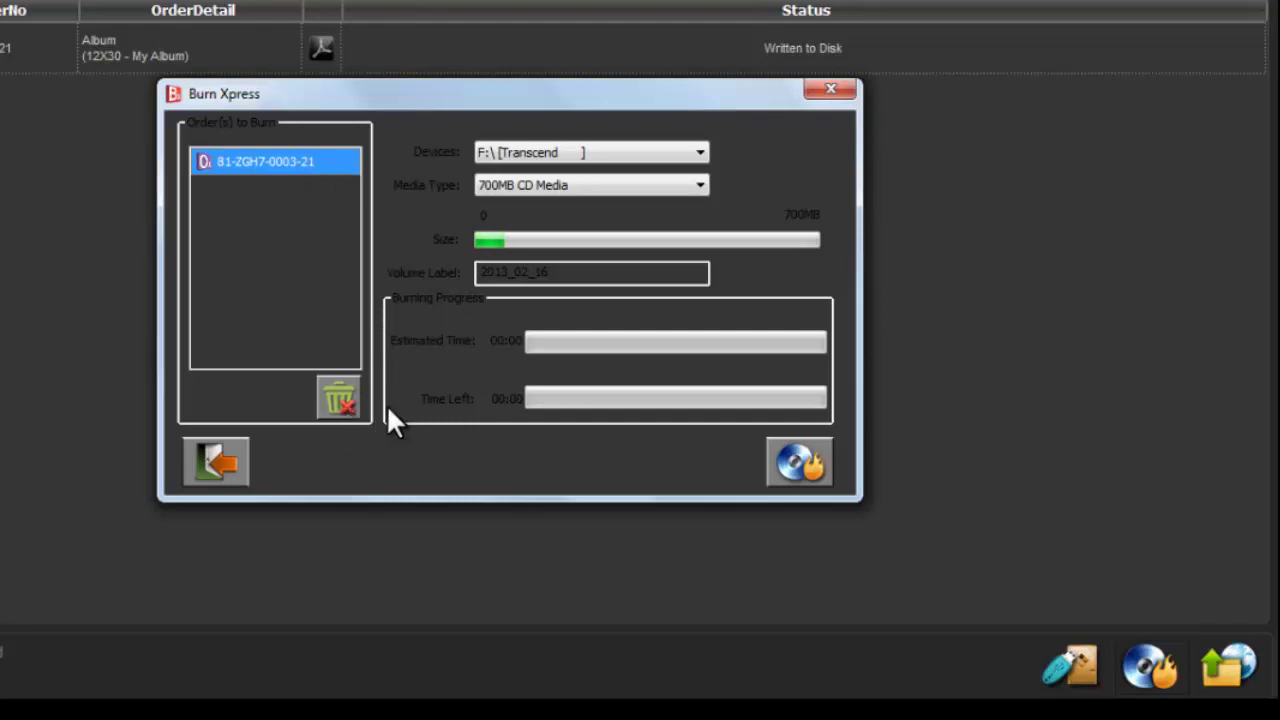
click(699, 153)
click(699, 153)
click(699, 184)
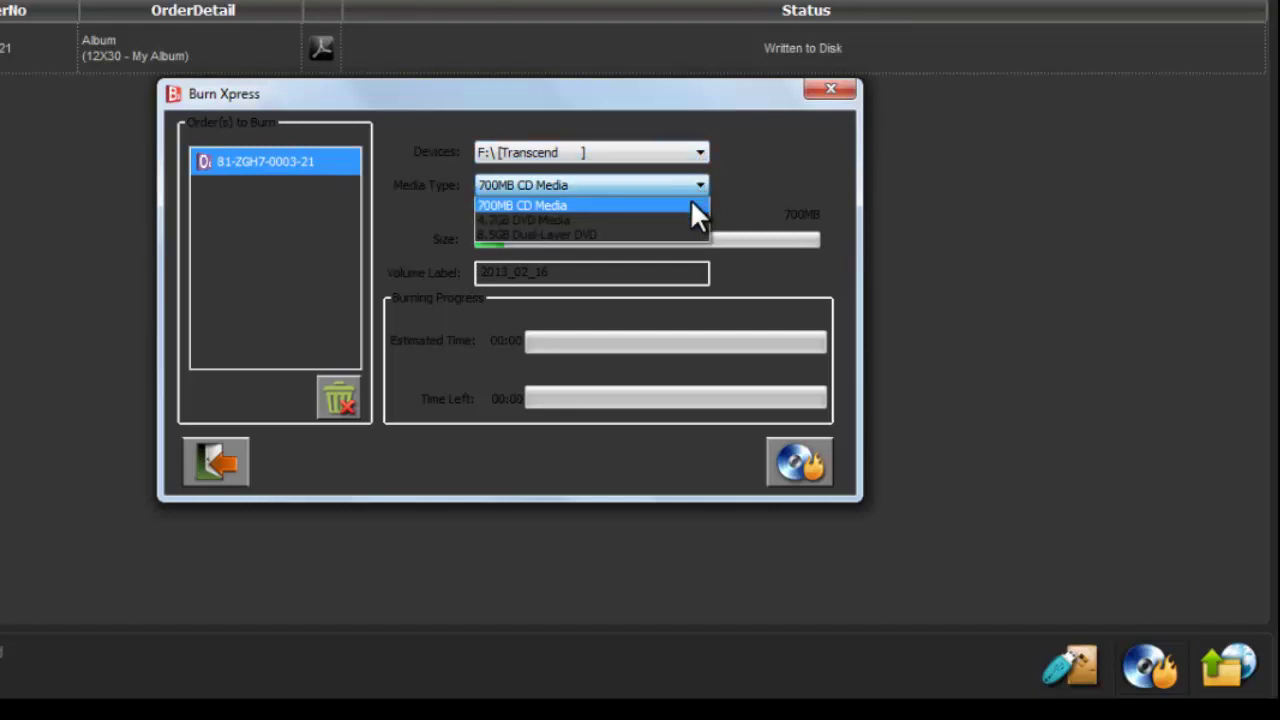
click(691, 199)
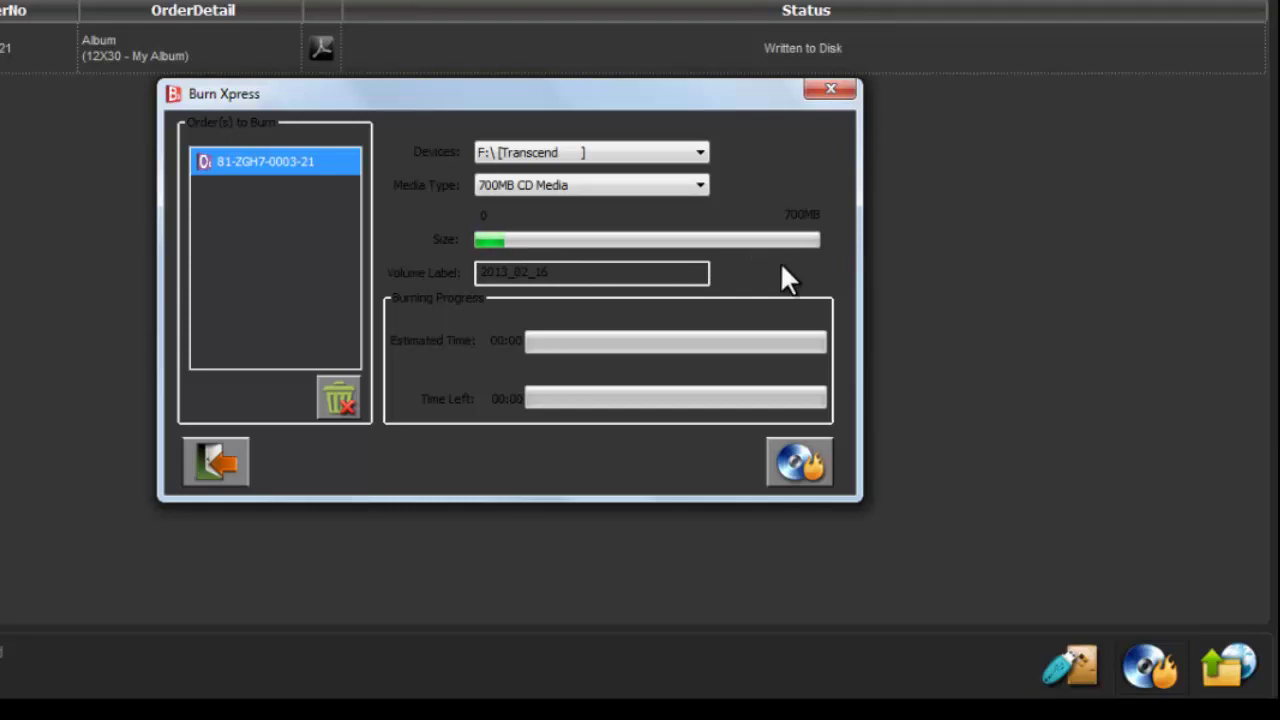
click(804, 463)
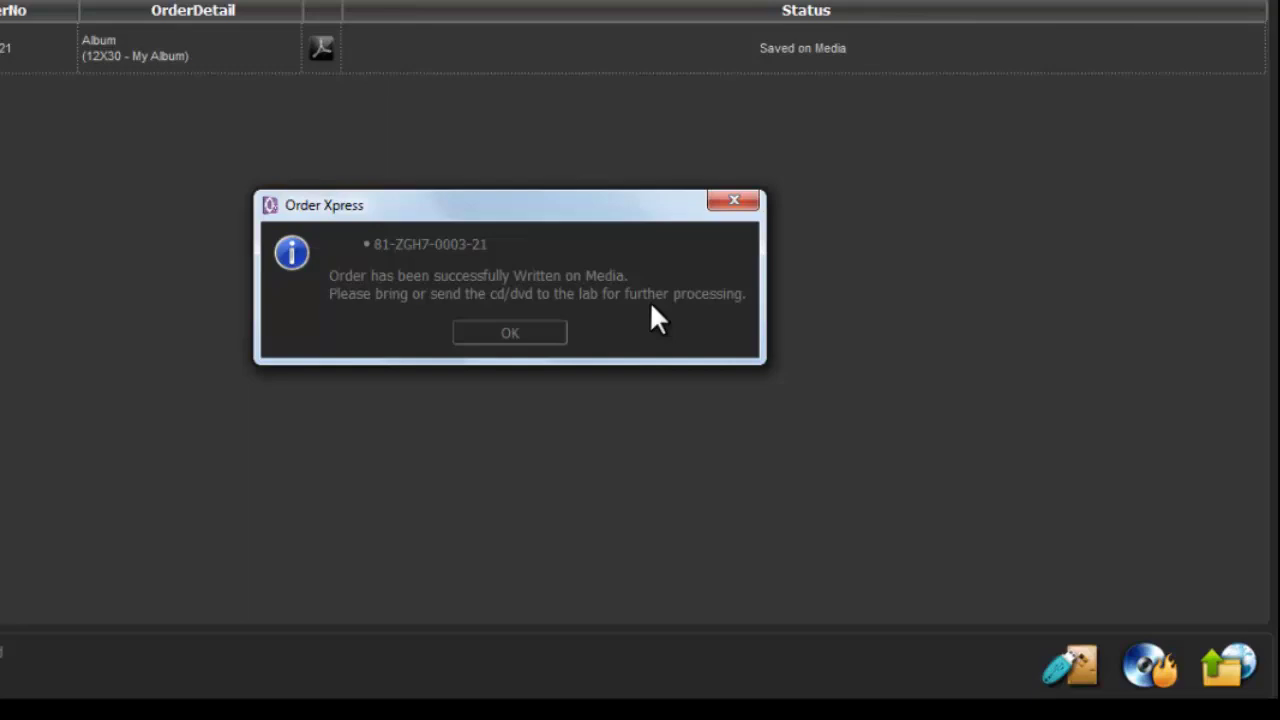
Close the 'successfully Written on Media' message once the burn finishes.
click(558, 332)
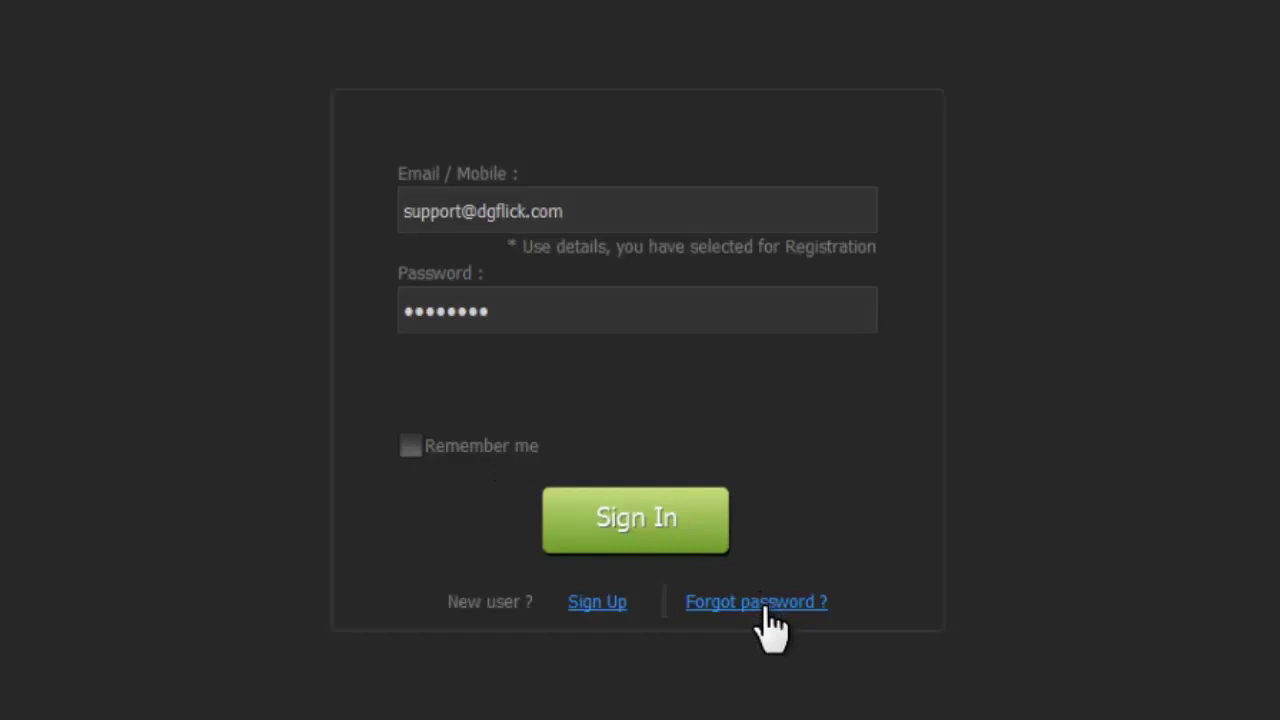
Enter the registrant's name, business name, address line, city and zip code.
click(607, 605)
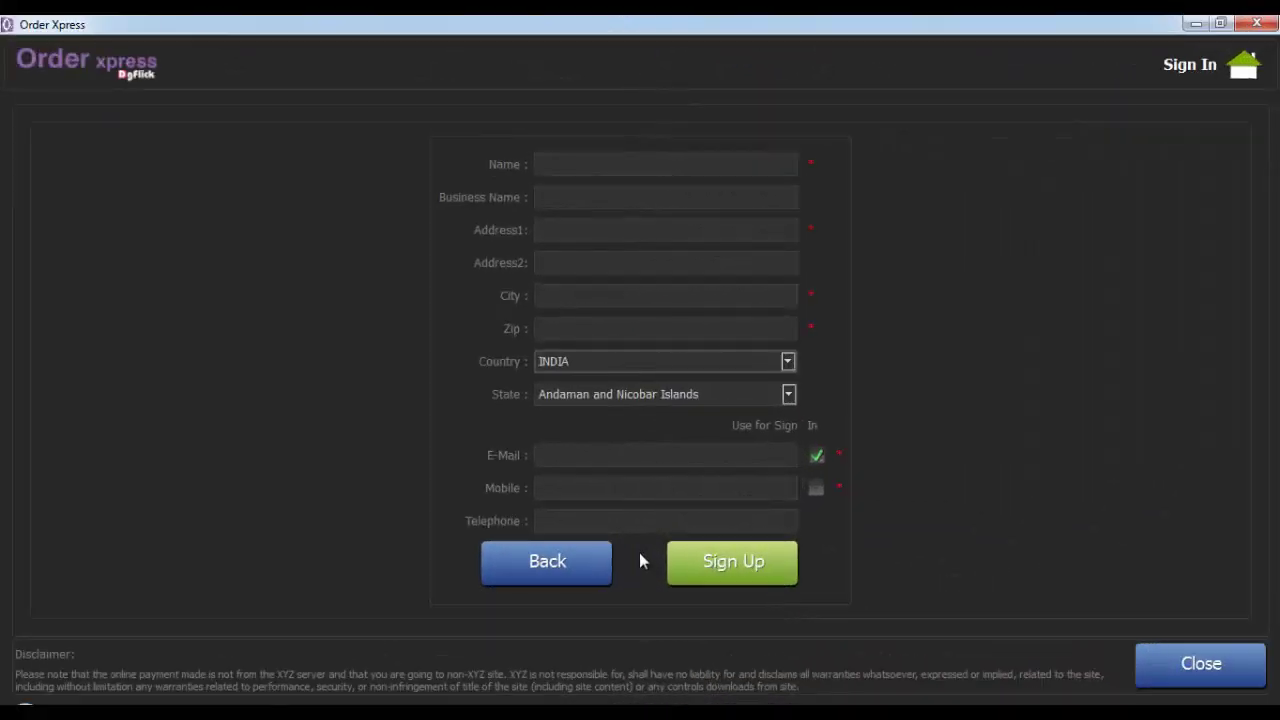
text(Dgflick solution PVT LTD)
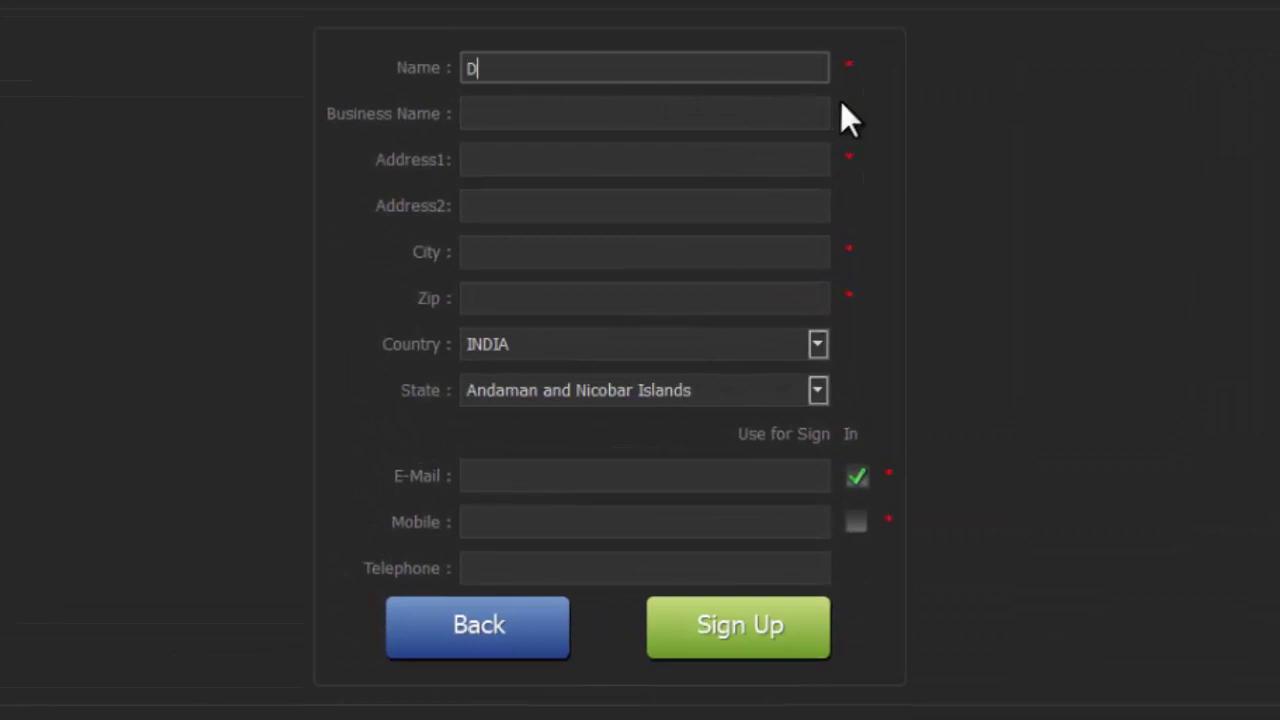
click(697, 114)
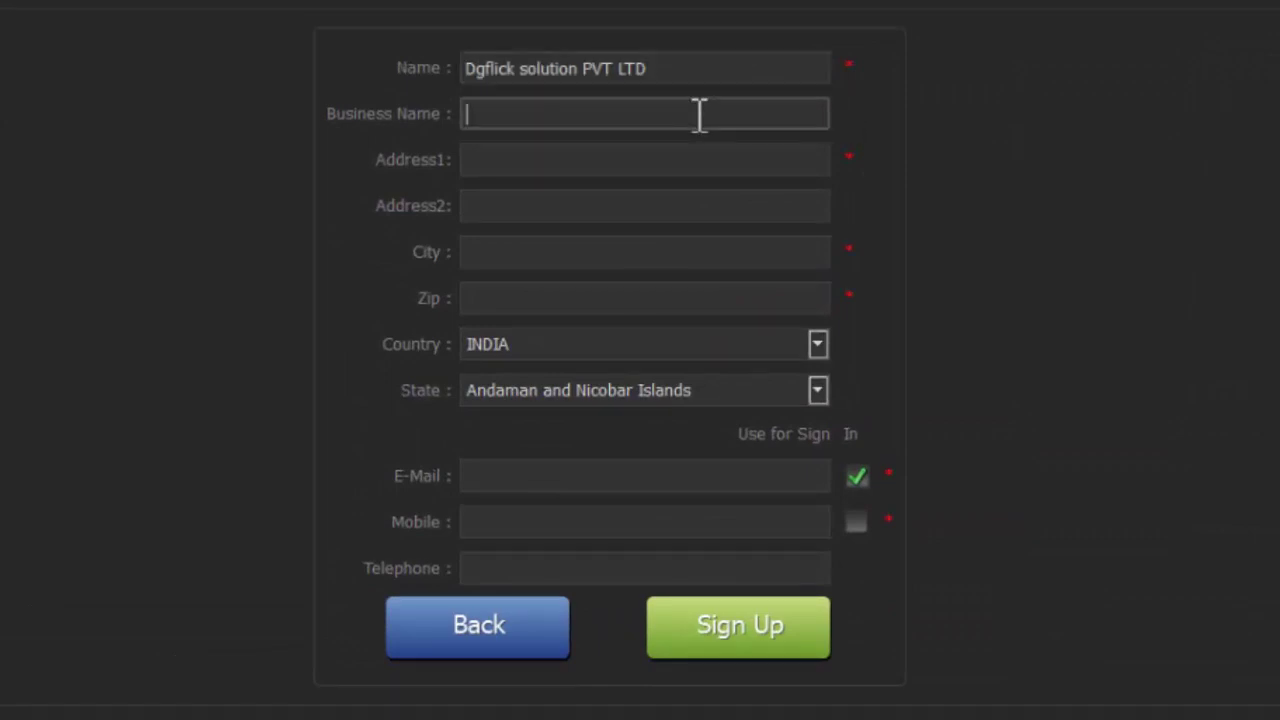
text(Dgflick)
click(672, 164)
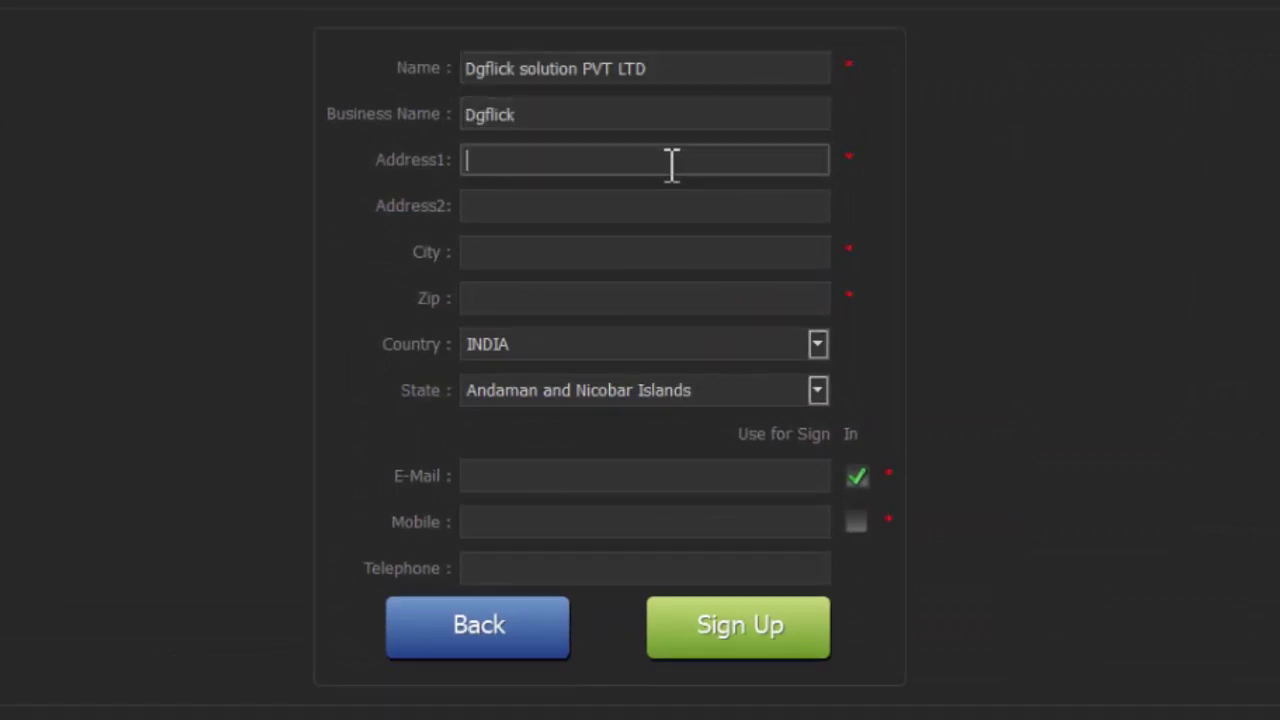
text(Borivali)
click(664, 205)
click(657, 254)
text(Mumbai)
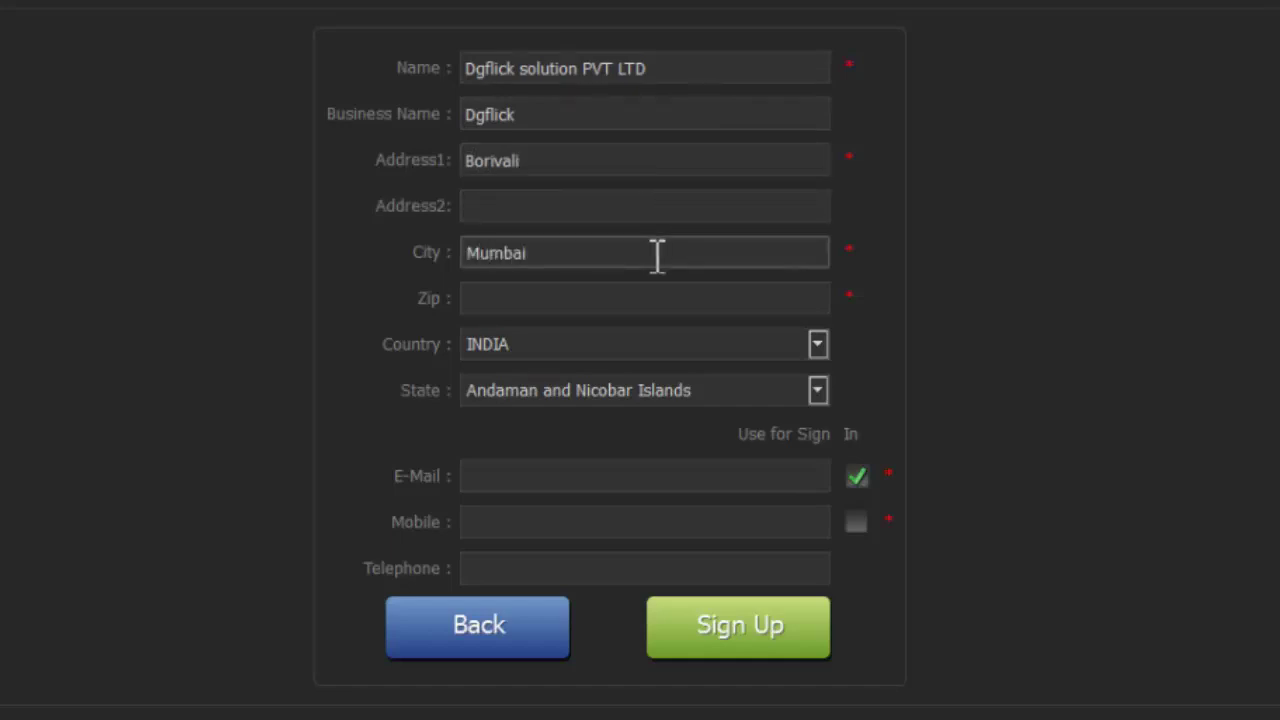
click(627, 299)
text(400066)
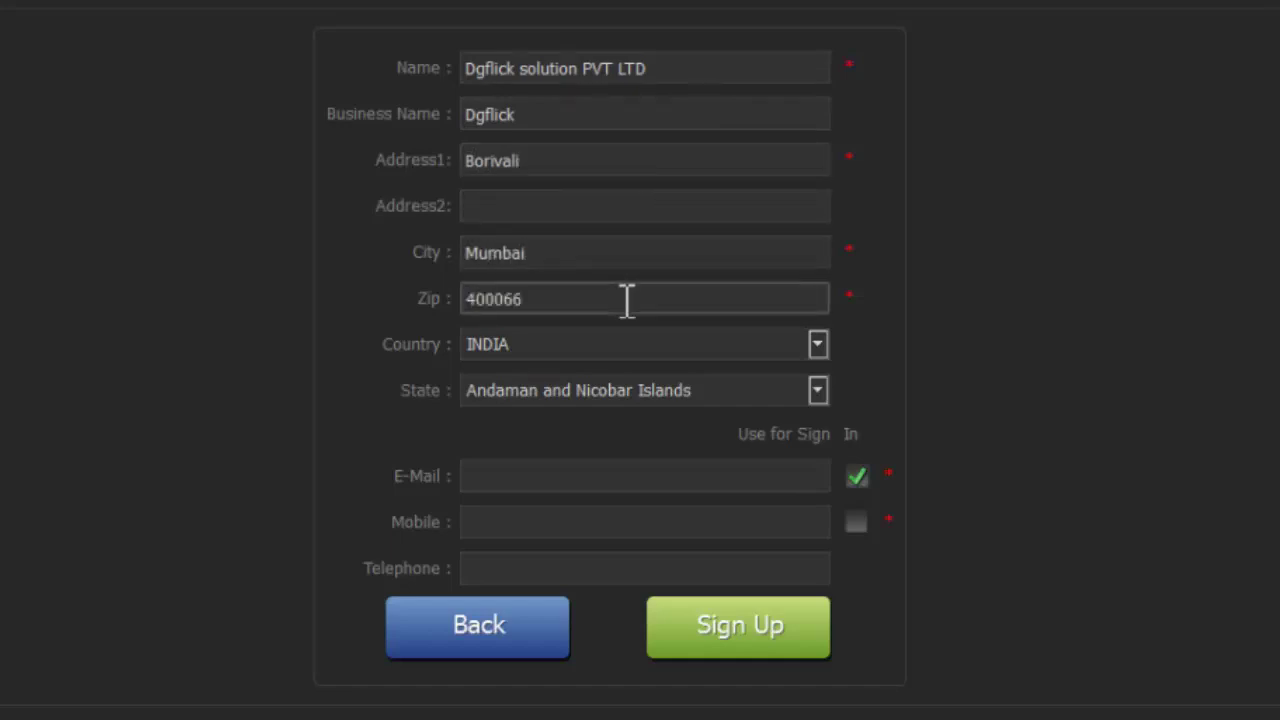
click(612, 340)
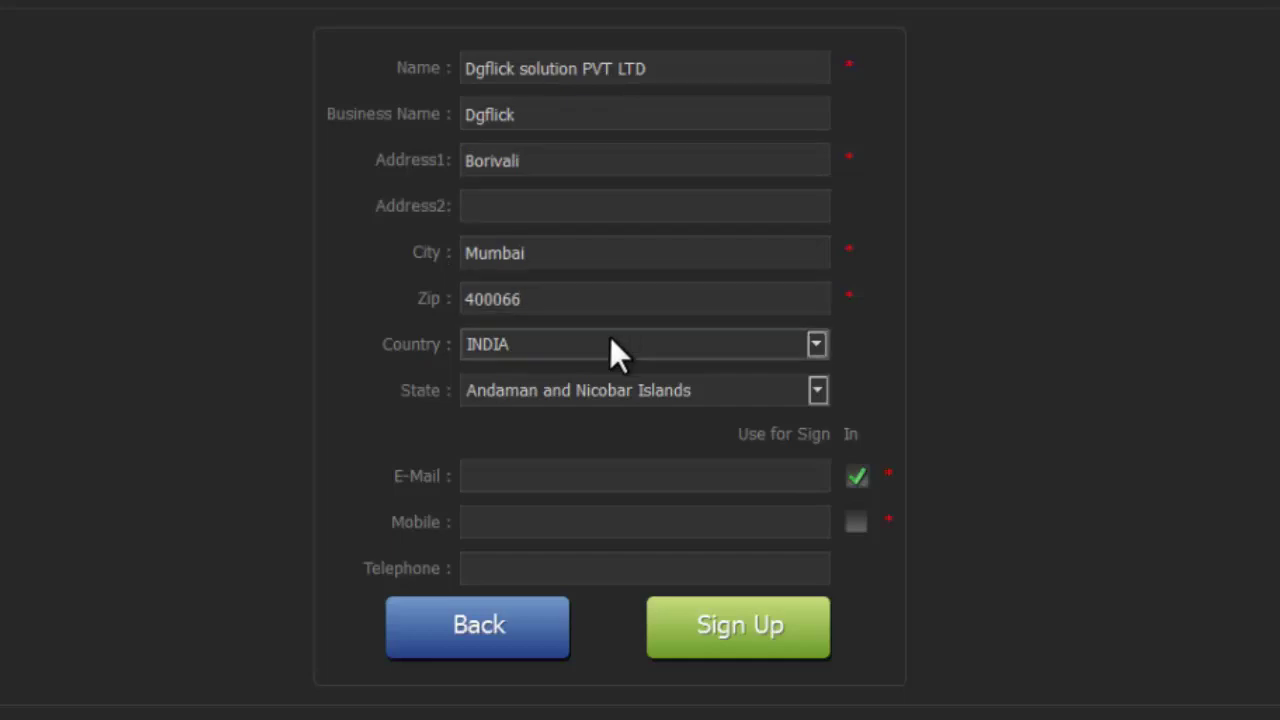
Choose Maharashtra as the state and enter the contact's e-mail and mobile number.
click(646, 381)
drag(820, 444, 820, 535)
click(619, 484)
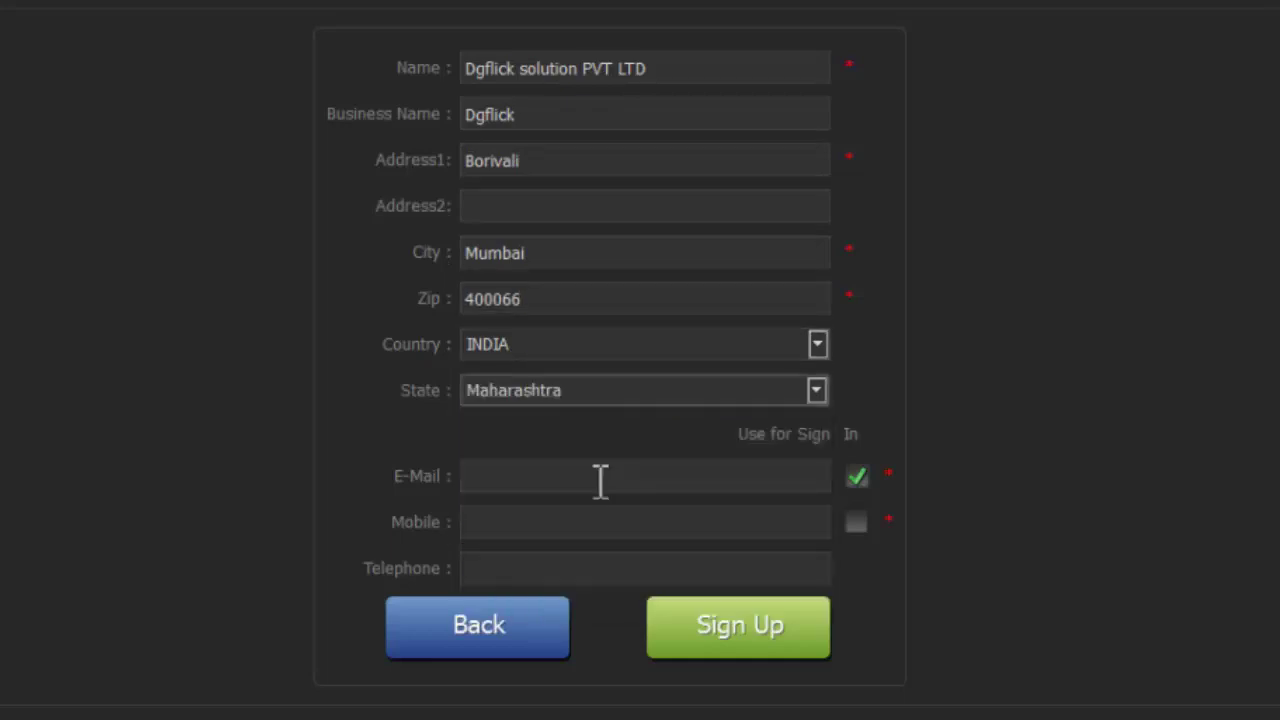
click(600, 480)
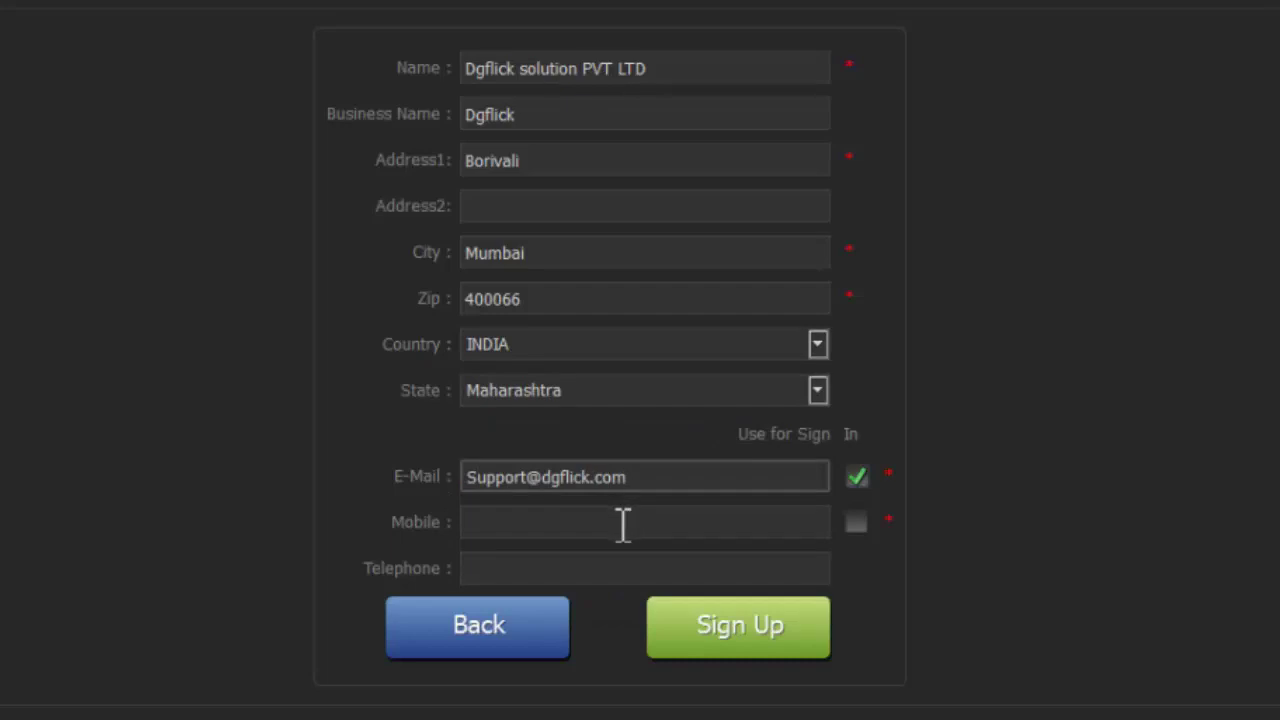
click(622, 522)
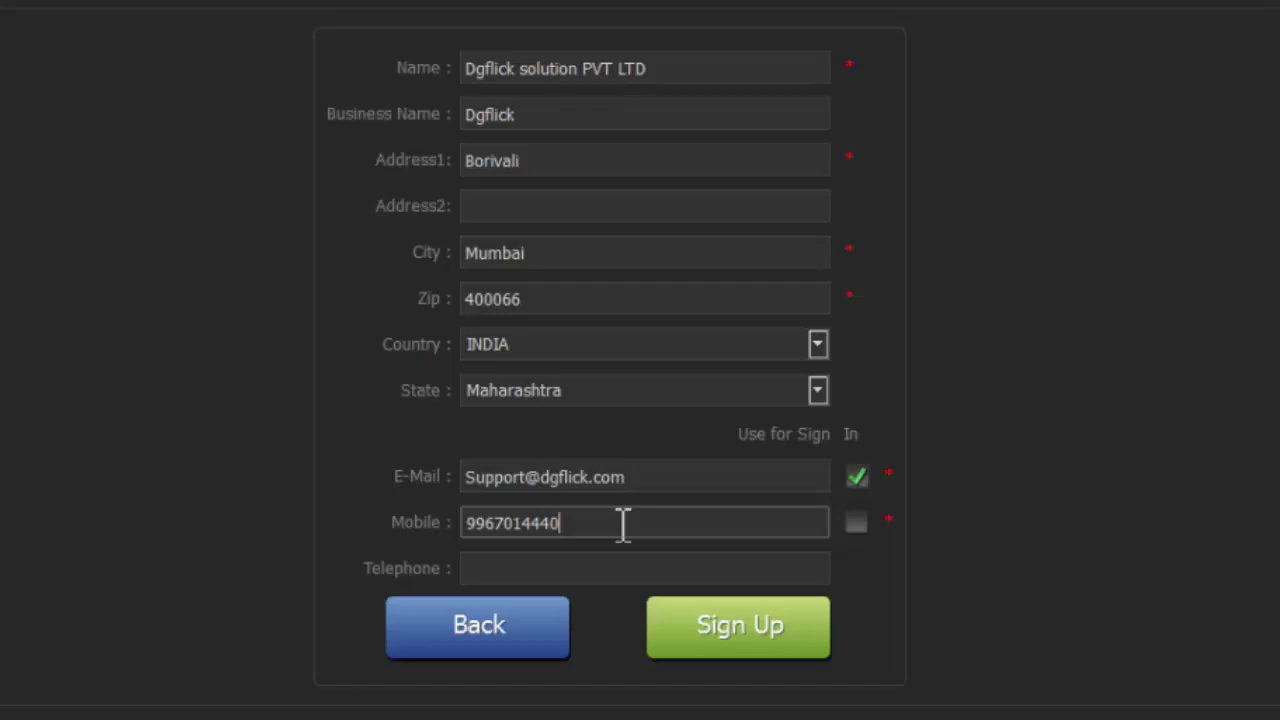
click(854, 478)
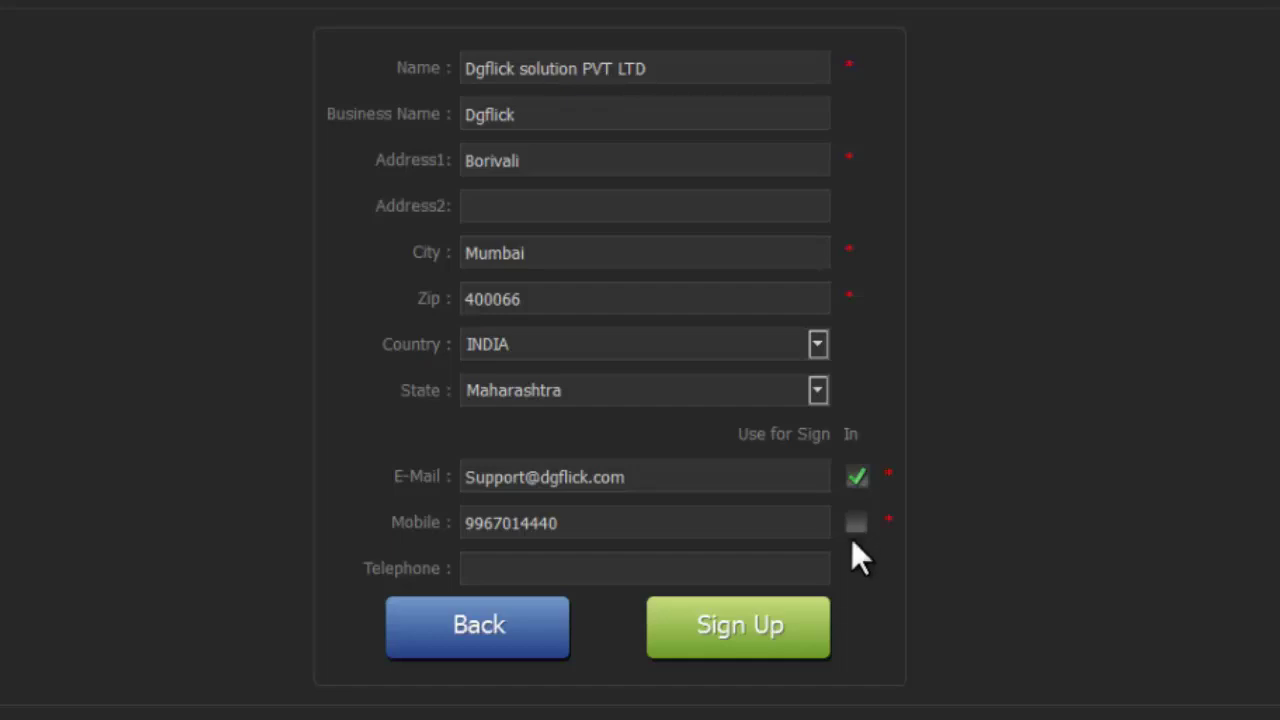
click(775, 615)
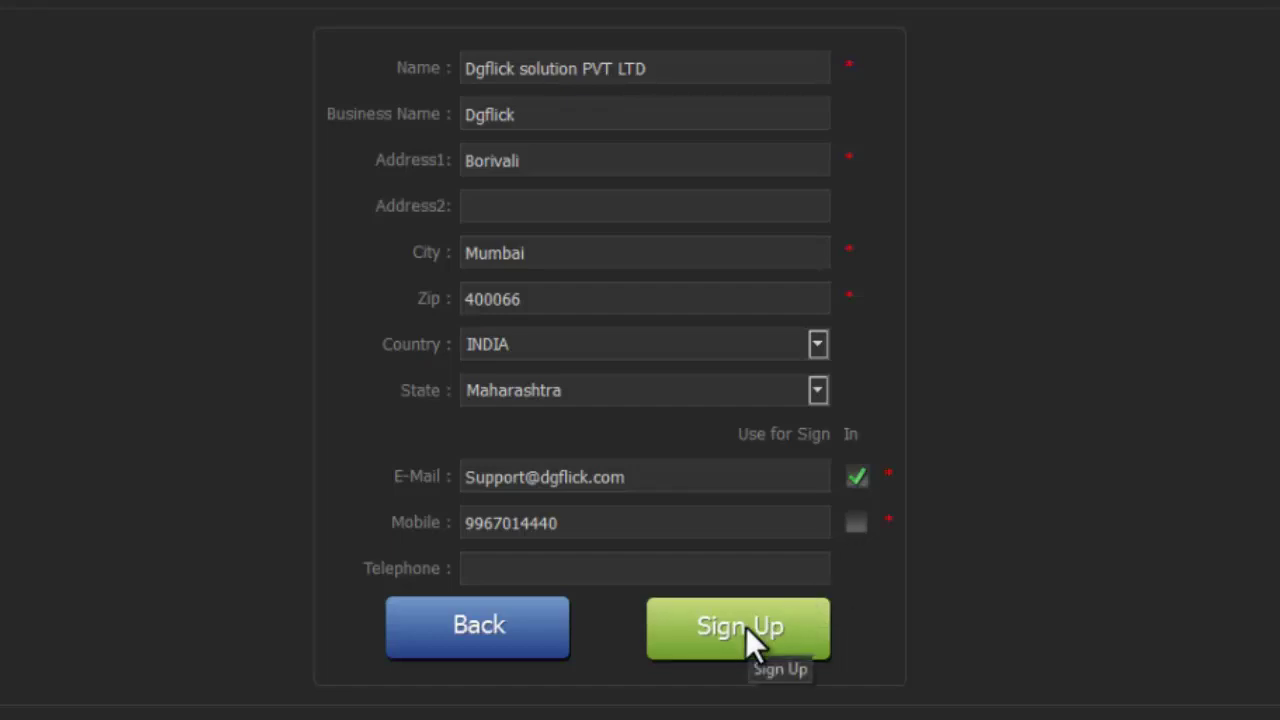
Submit the new account registration, then sign in with the registered e-mail and account password.
click(746, 627)
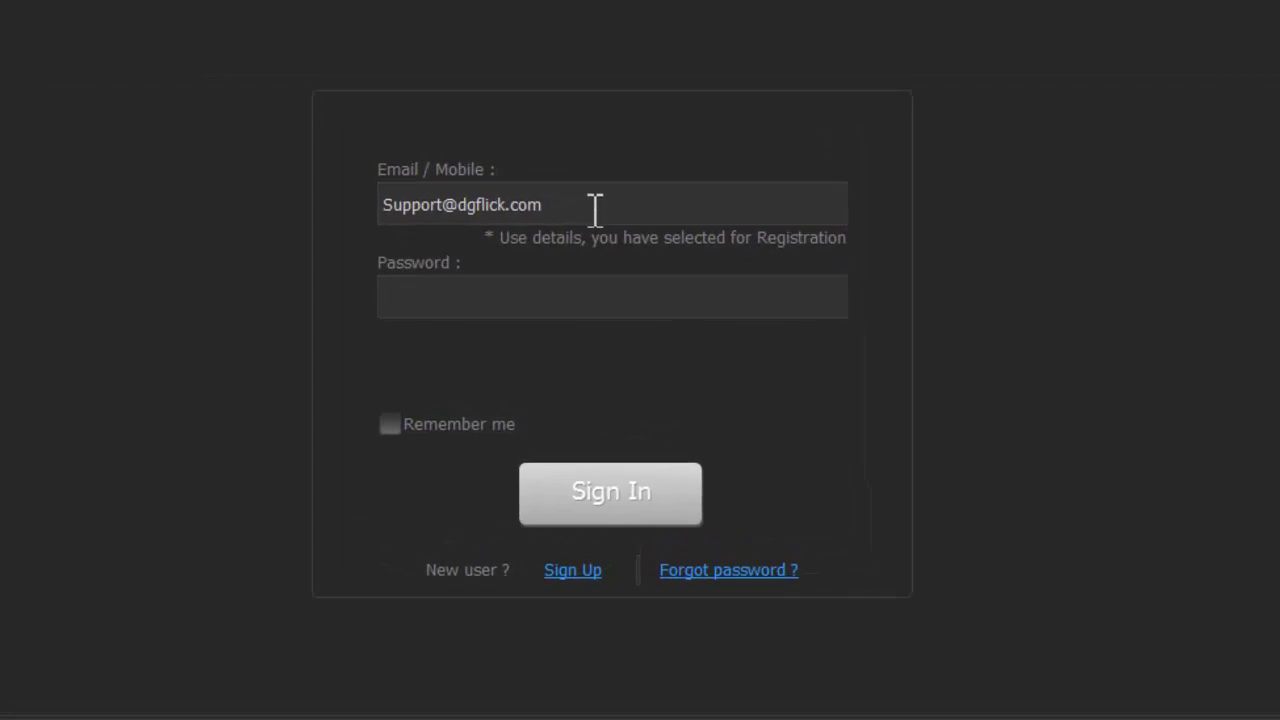
click(595, 209)
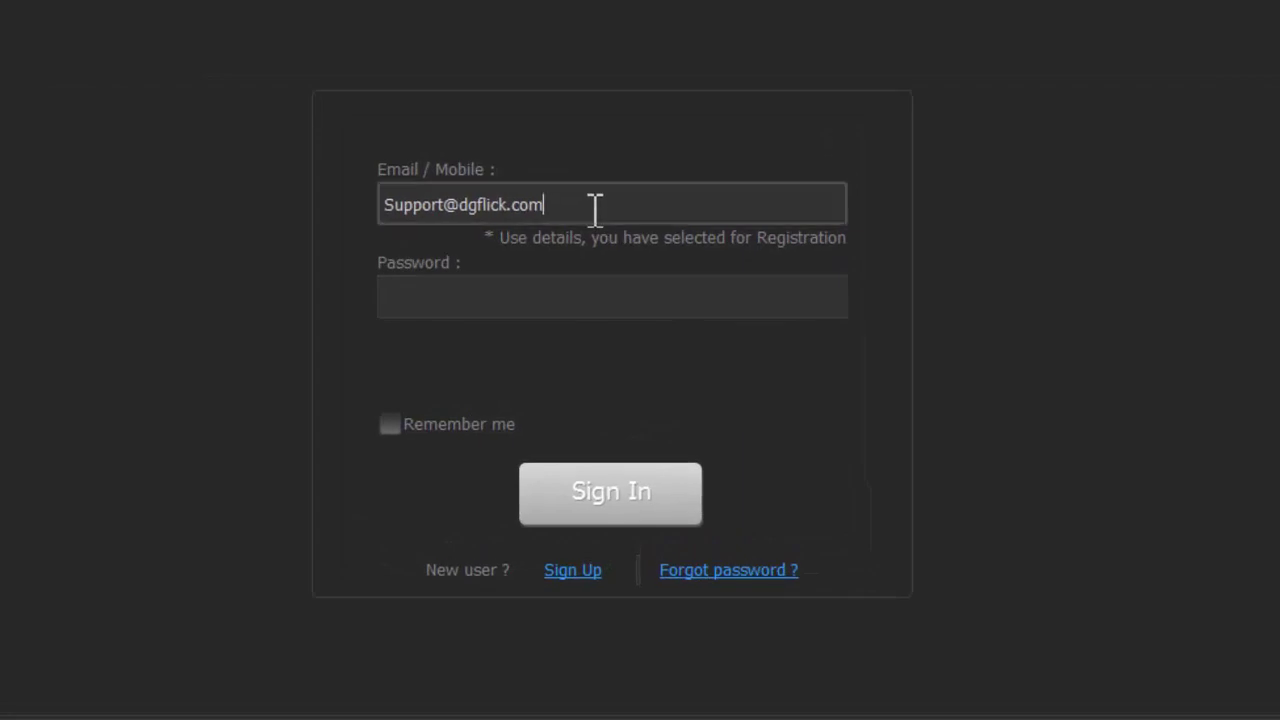
click(559, 295)
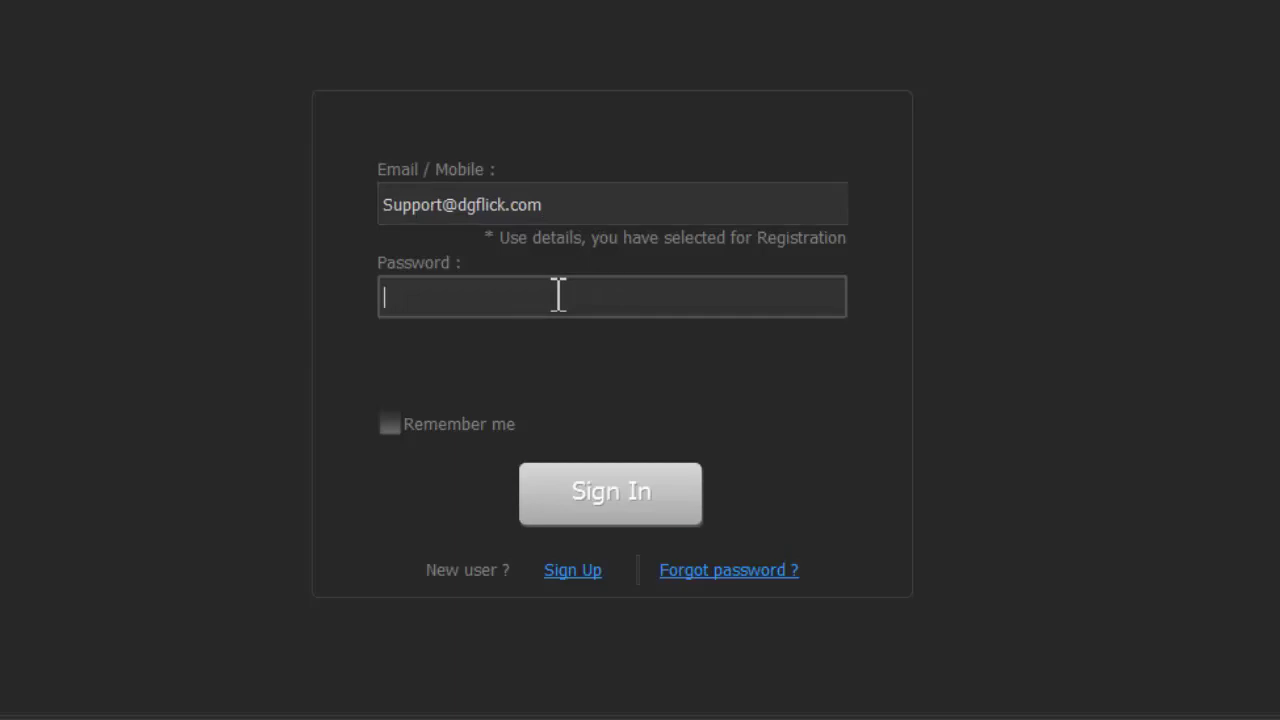
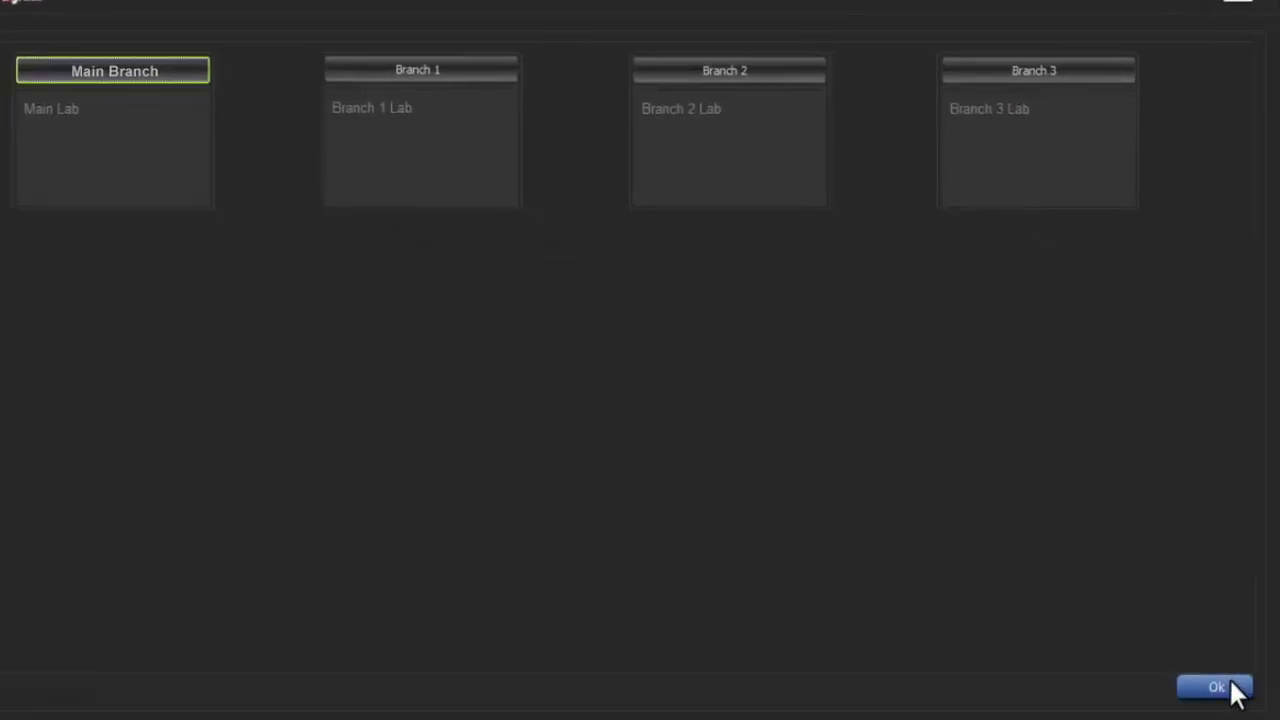
Confirm Main Branch as the lab branch to start uploading the 12X30 album order.
click(1236, 689)
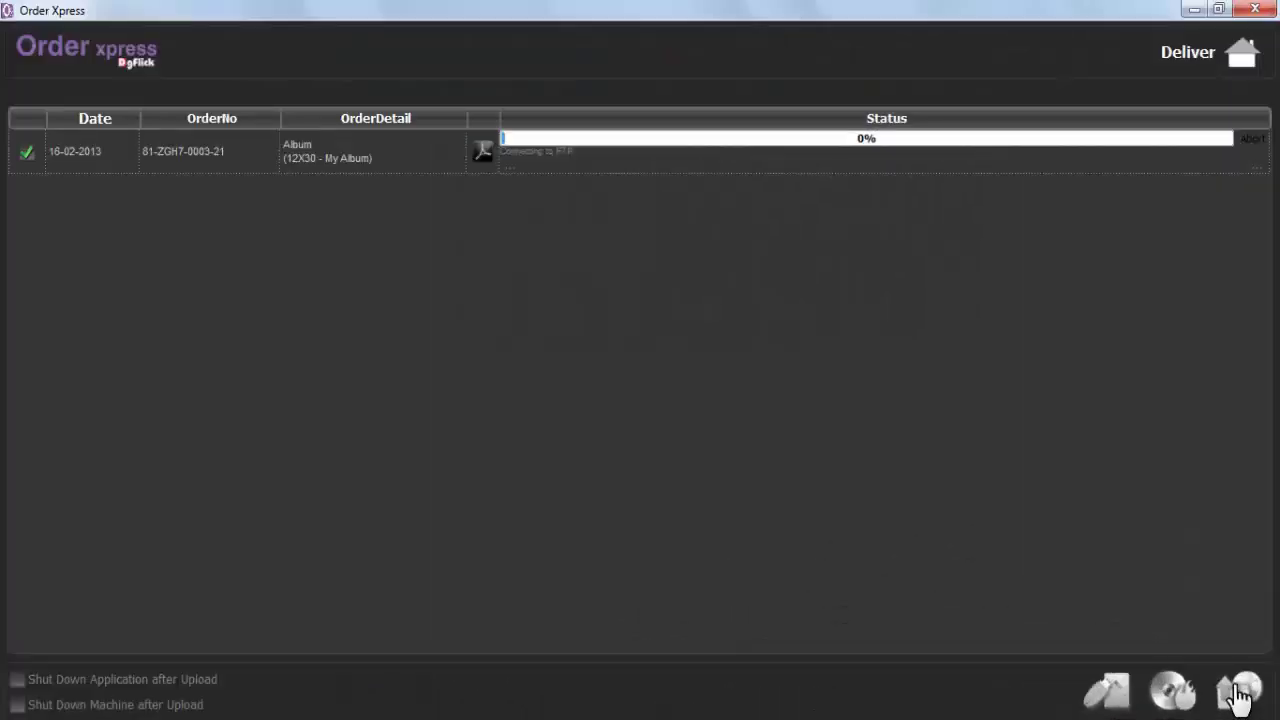